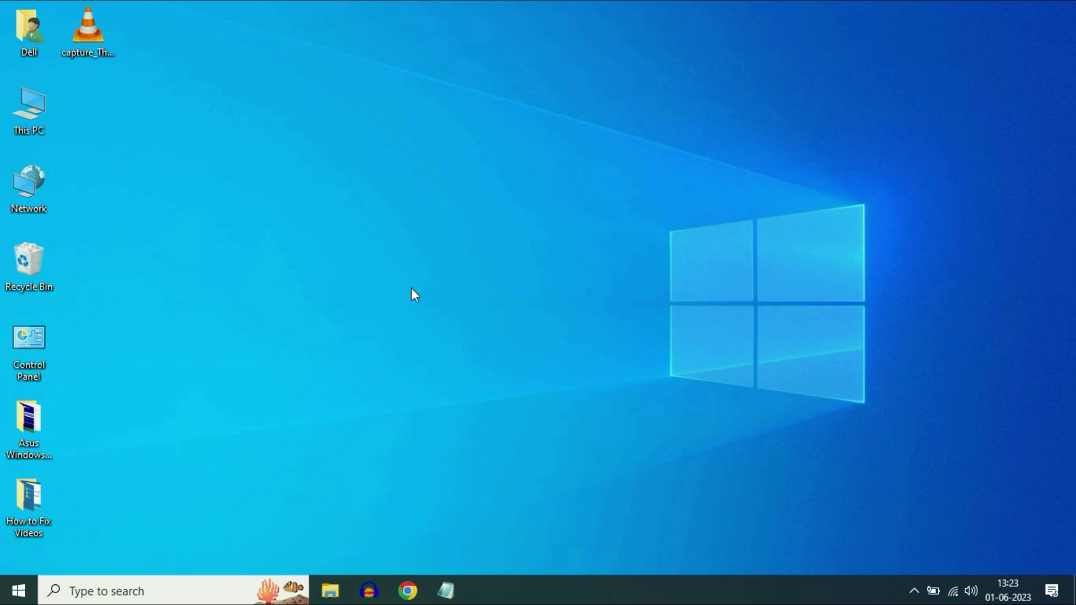
- Open Settings > Apps and scroll the installed apps list down to Microsoft Photos
left_click(18, 591)
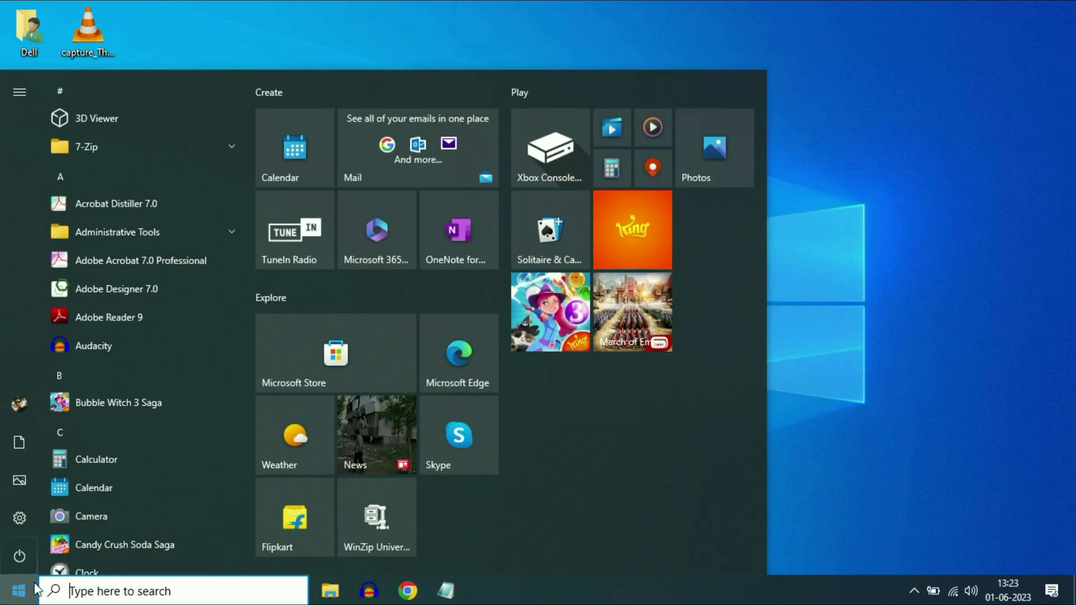
left_click(19, 518)
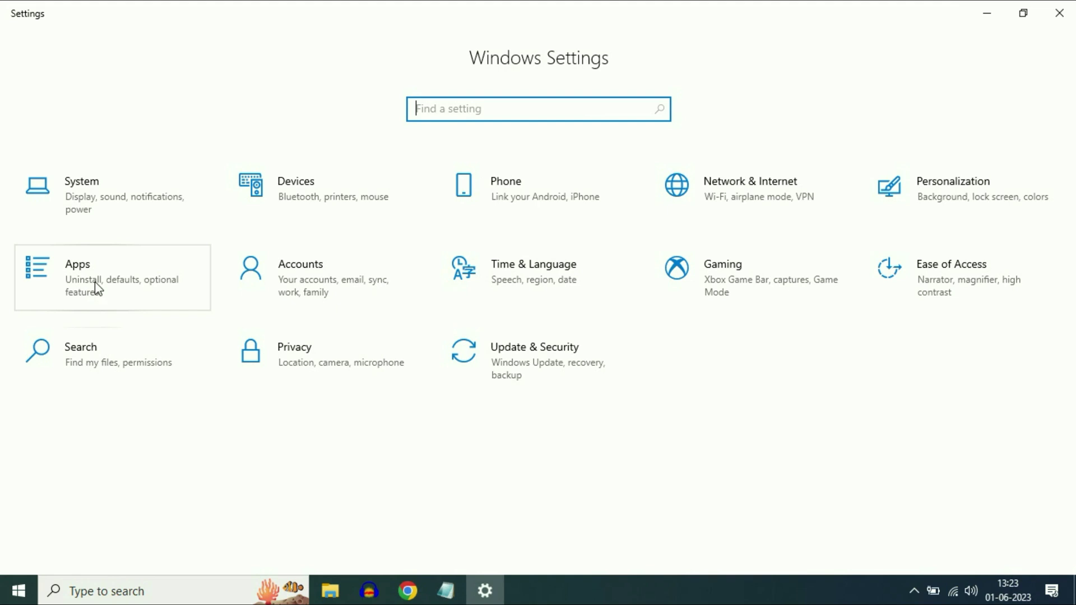
left_click(96, 287)
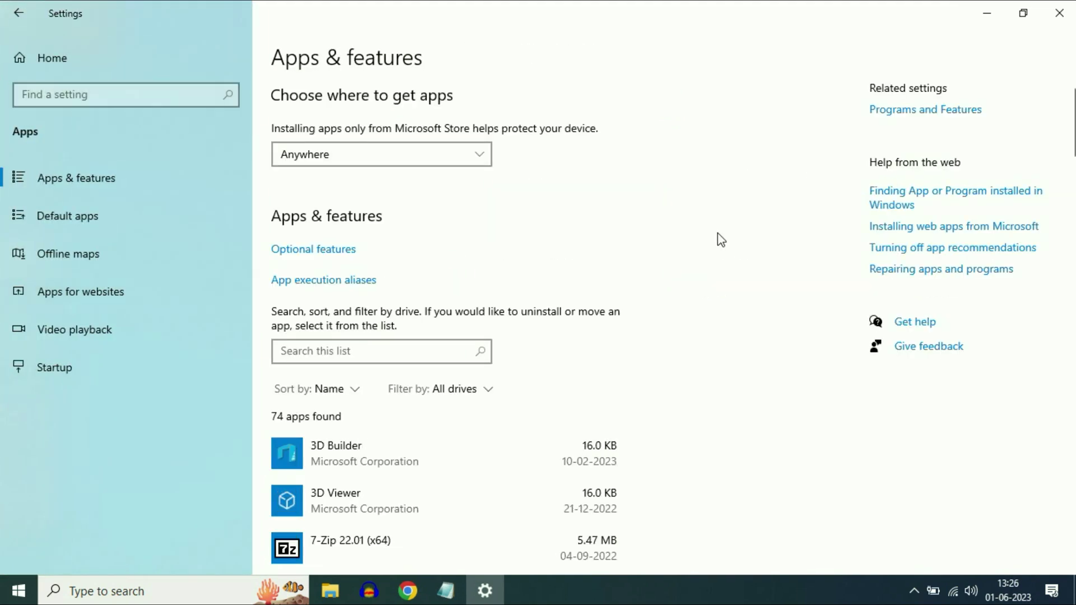
scroll(721, 239, "down", 5)
scroll(721, 240, "down", 15)
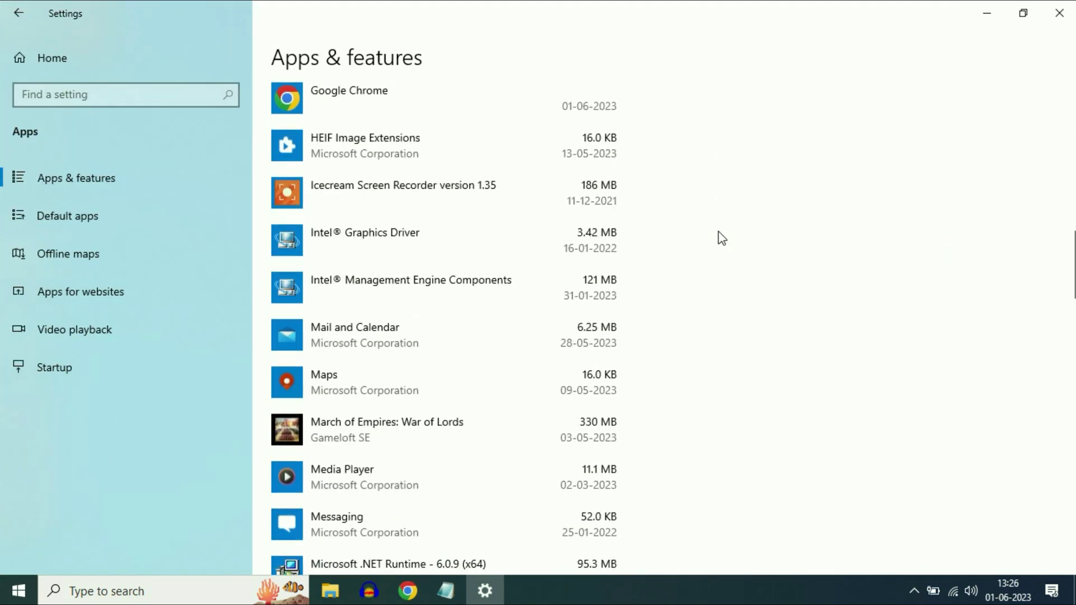
scroll(721, 240, "down", 8)
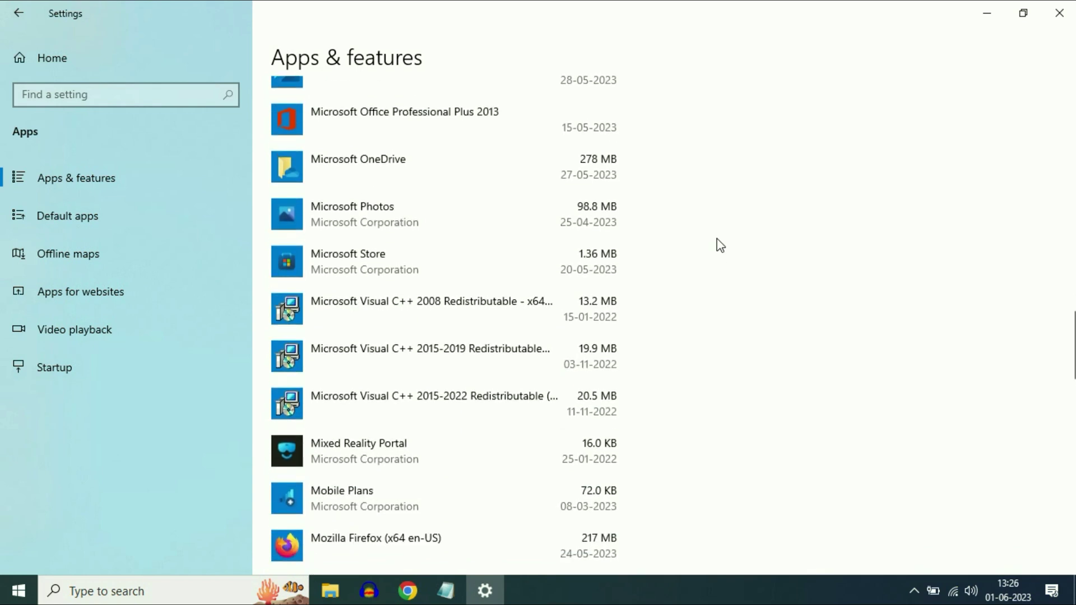
- Reset Microsoft Photos from its Advanced options, confirming deletion of its app data
left_click(410, 225)
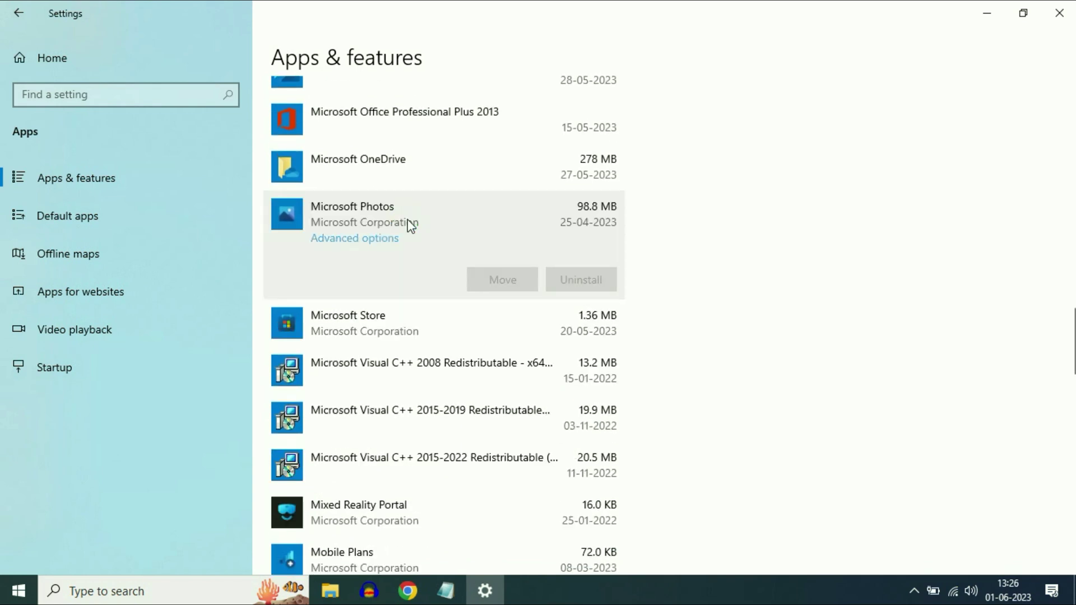
left_click(366, 241)
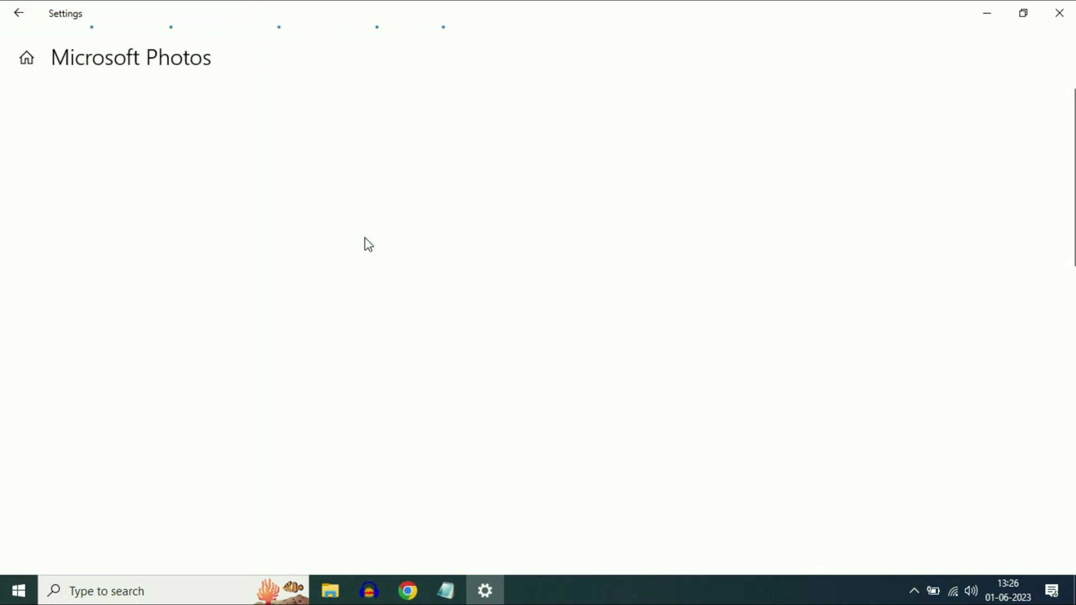
scroll(368, 245, "down", 12)
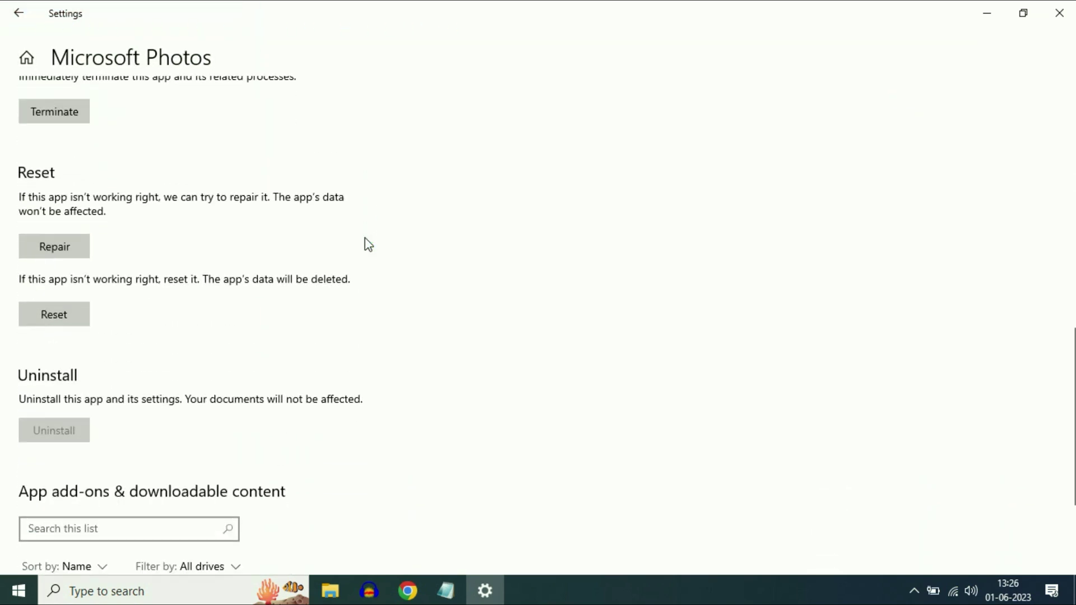
scroll(368, 245, "down", 1)
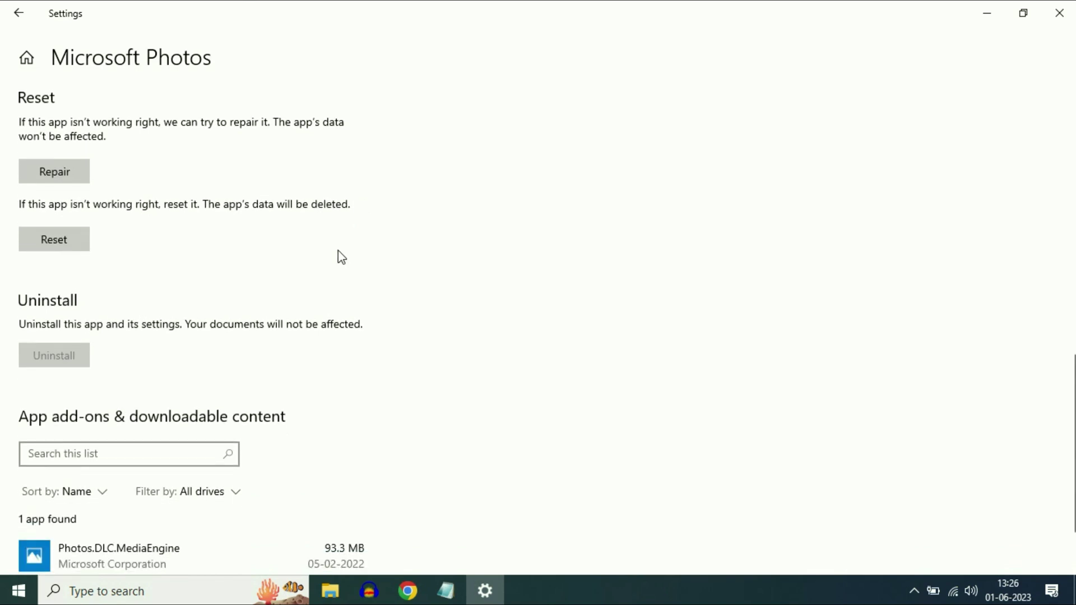
left_click(67, 245)
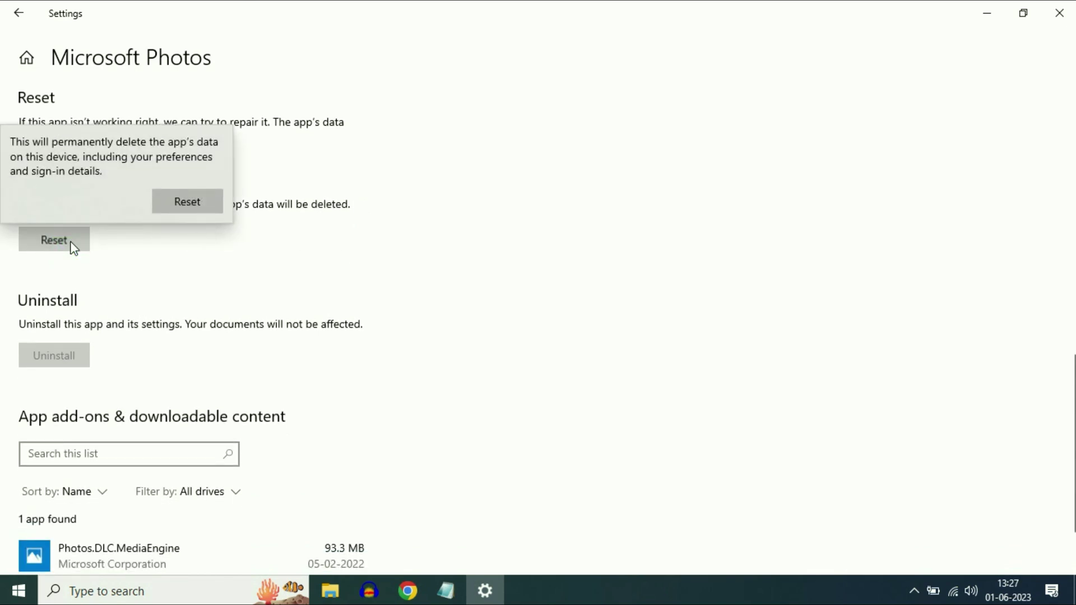
left_click(188, 203)
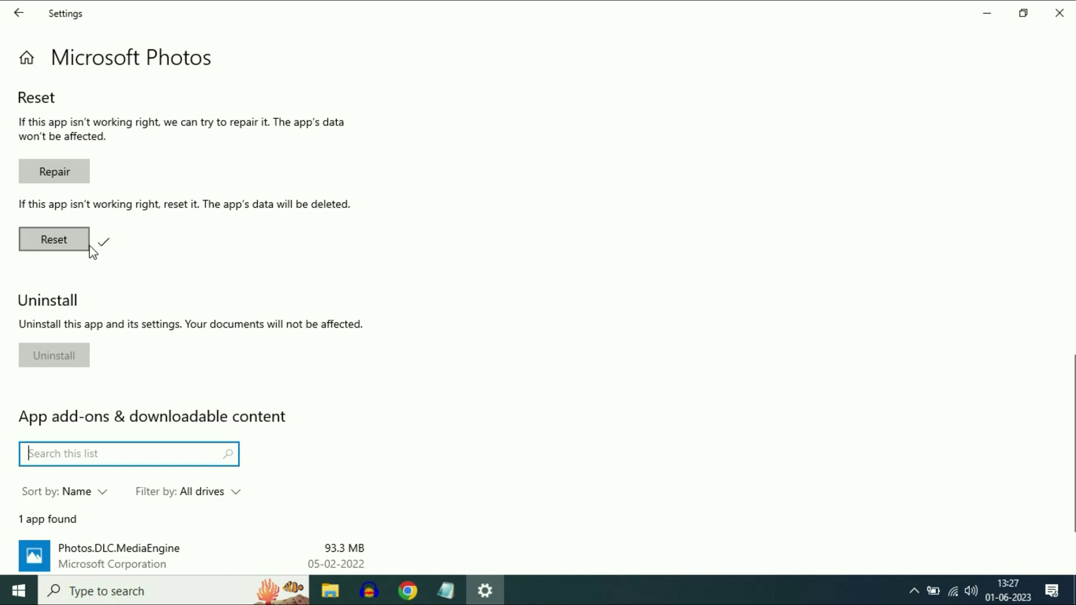
- Go back to the apps list and open Microsoft Store's Advanced options
left_click(19, 13)
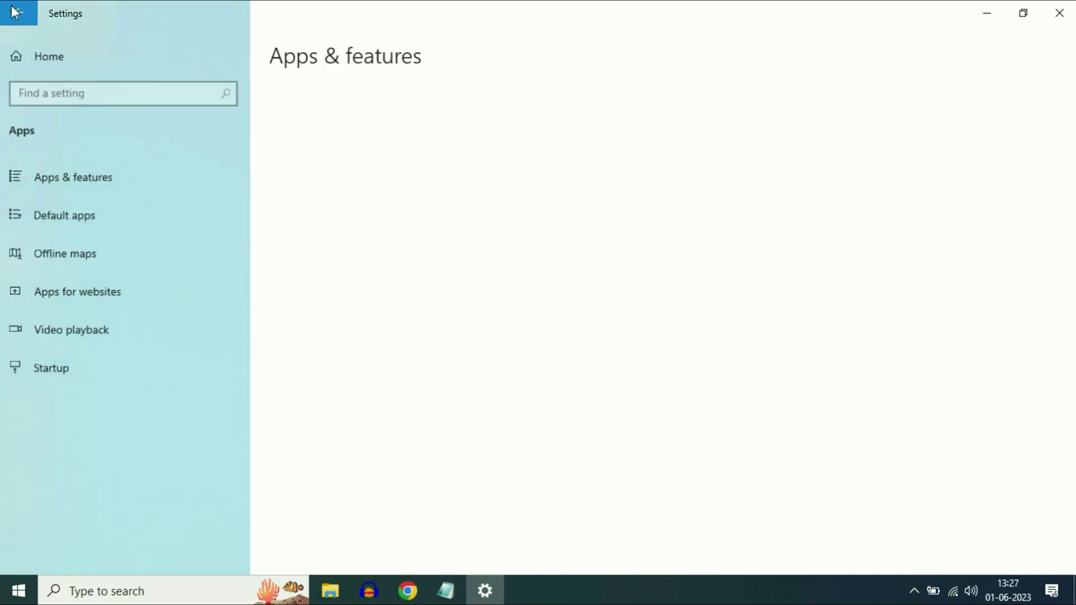
scroll(690, 376, "down", 5)
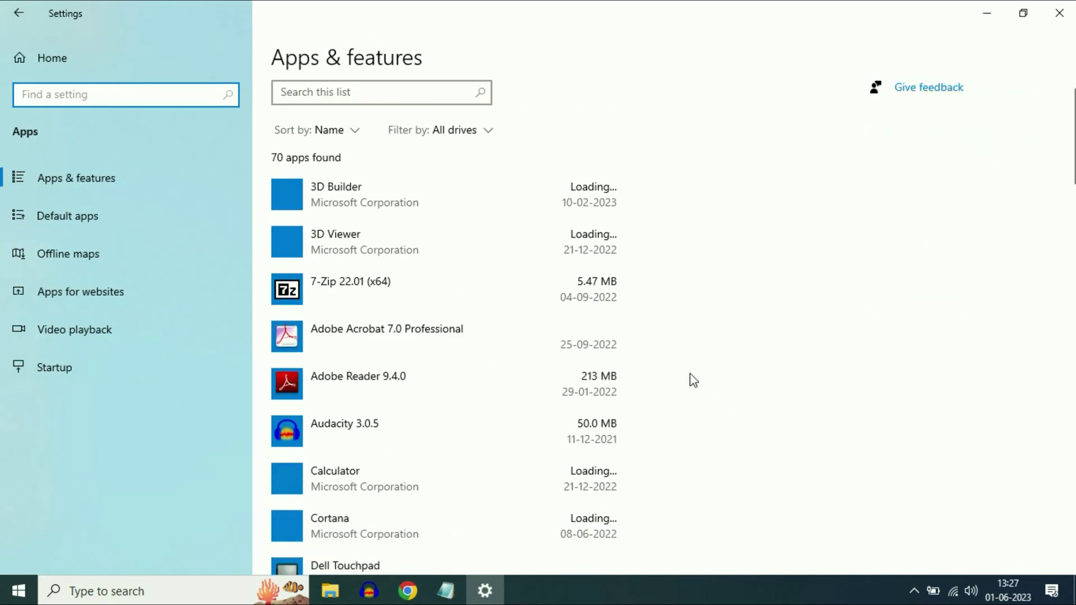
scroll(572, 322, "down", 20)
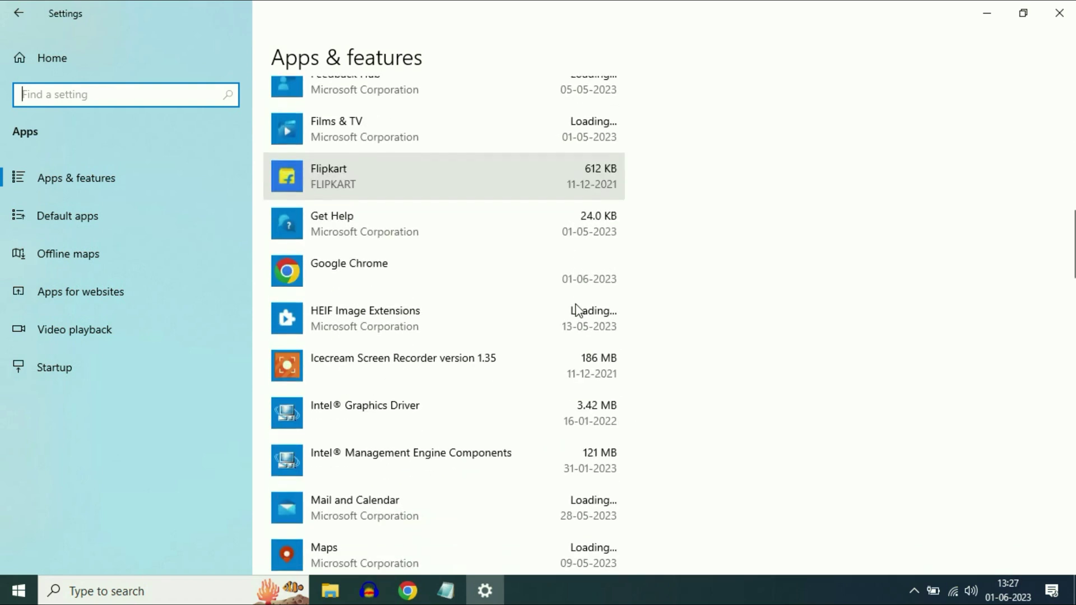
scroll(579, 309, "down", 10)
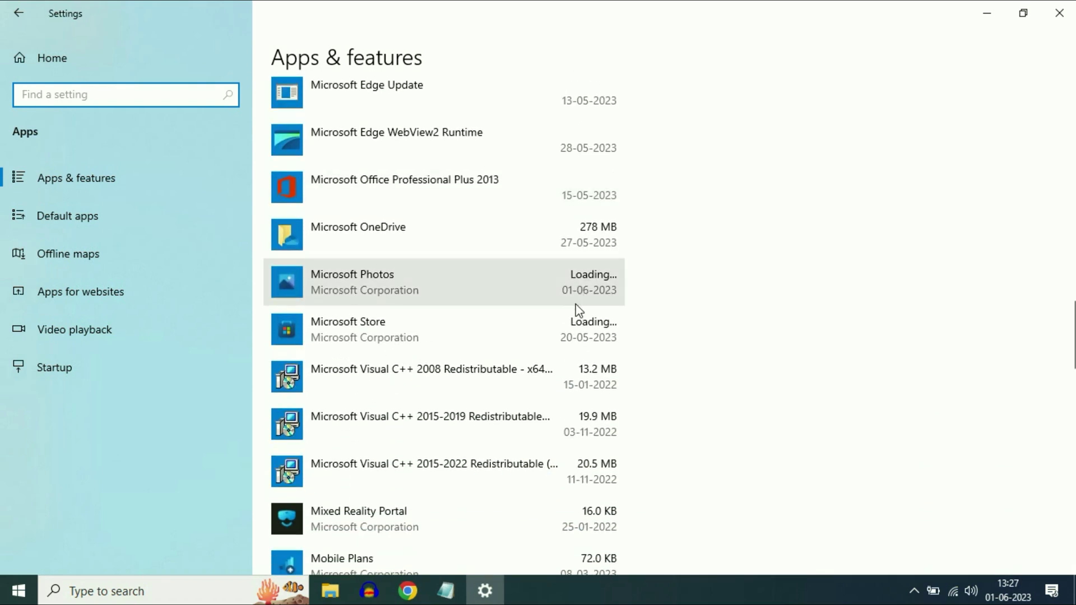
scroll(579, 310, "down", 3)
scroll(579, 310, "down", 3)
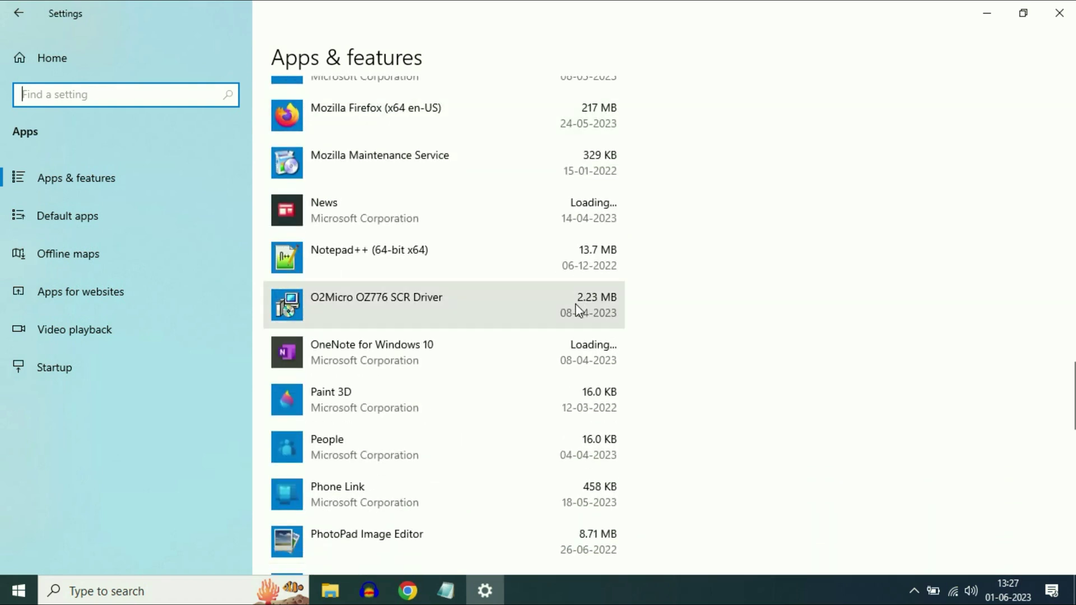
scroll(579, 310, "up", 3)
scroll(411, 345, "up", 6)
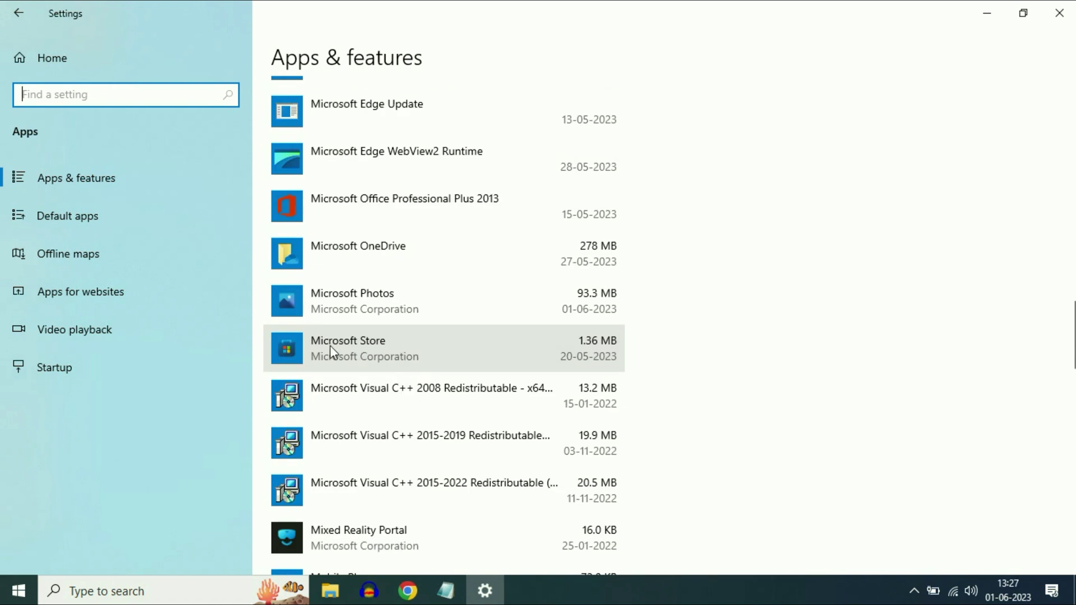
left_click(416, 342)
scroll(425, 344, "down", 2)
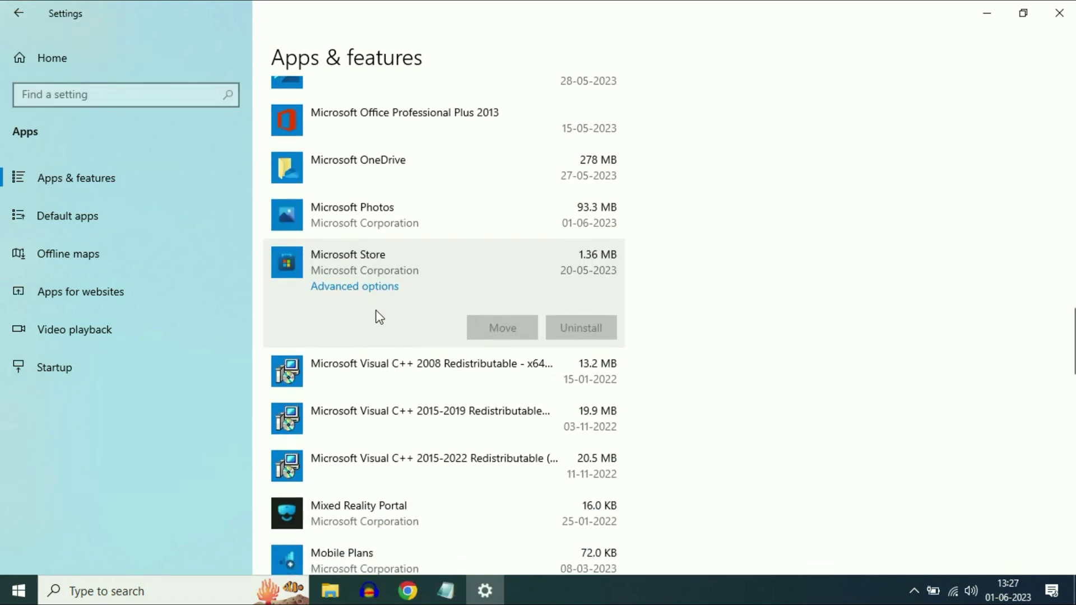
left_click(355, 287)
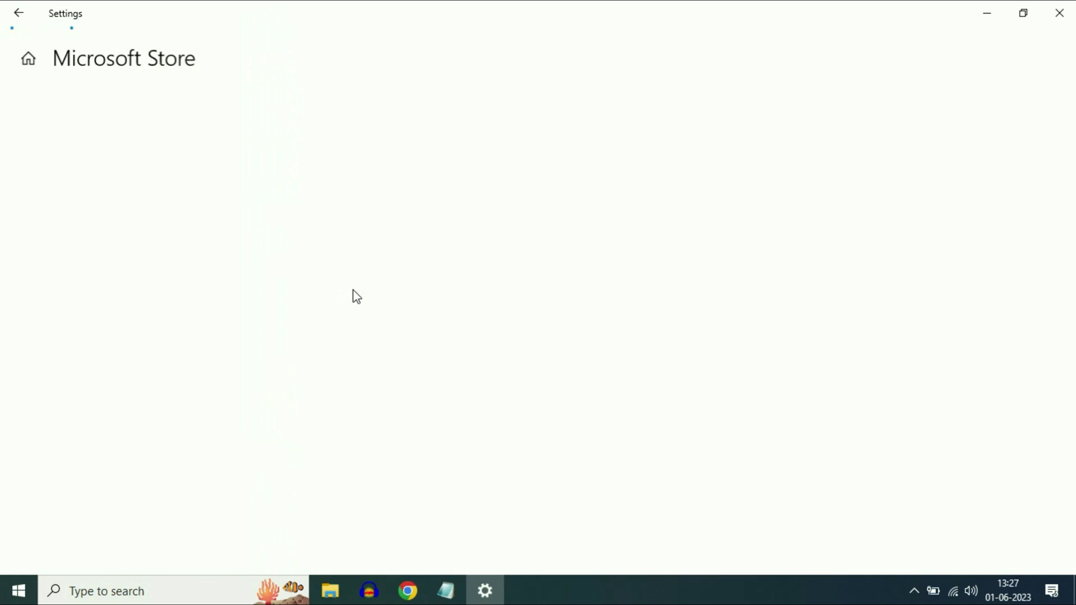
- Reset Microsoft Store, confirming deletion of its data, and close Settings
scroll(343, 282, "down", 12)
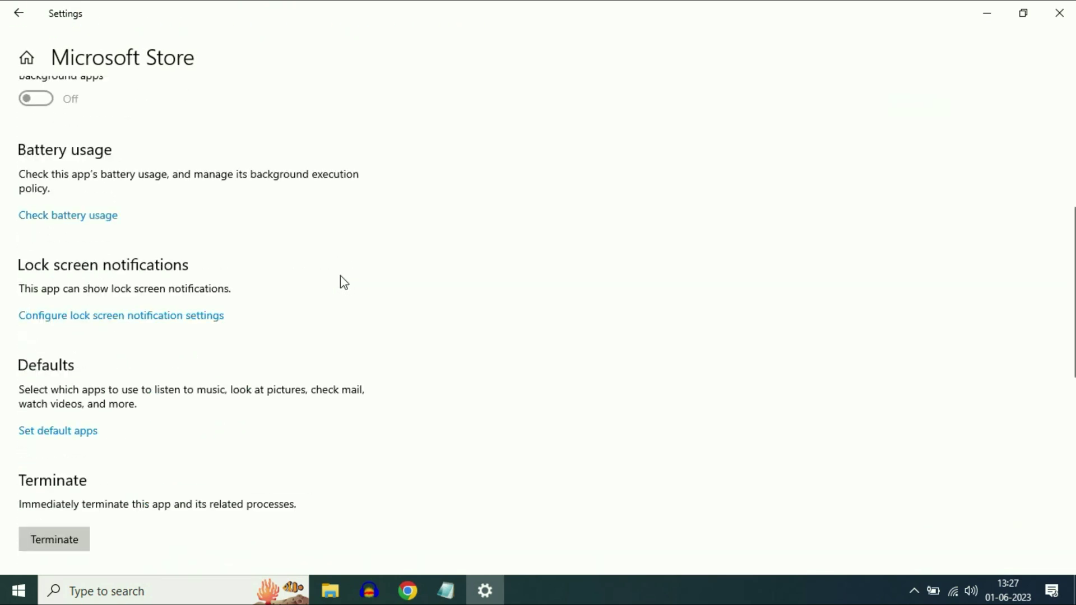
scroll(343, 281, "down", 2)
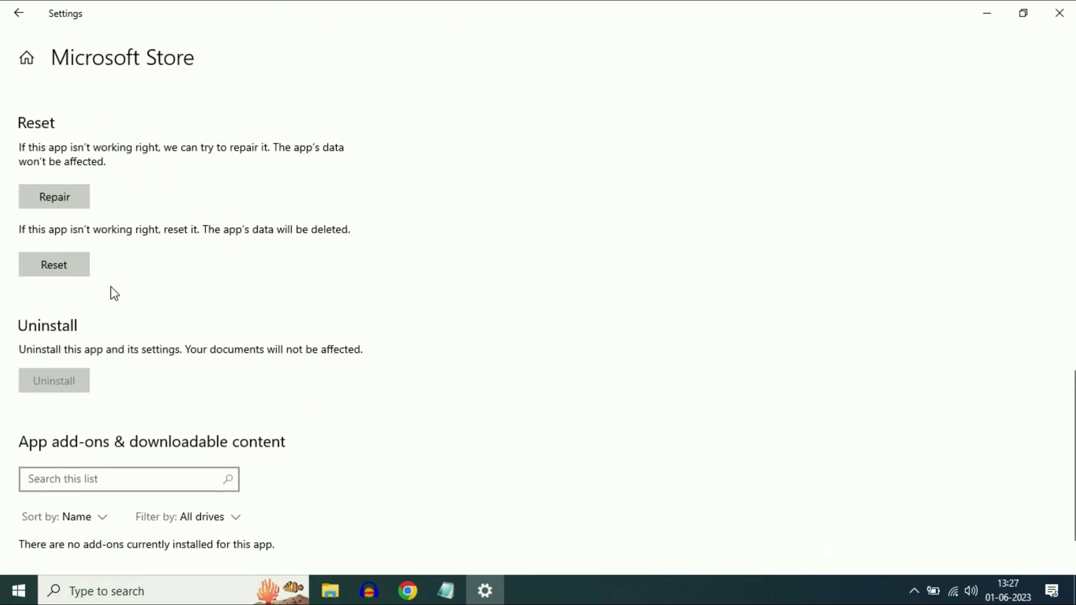
left_click(55, 269)
left_click(198, 226)
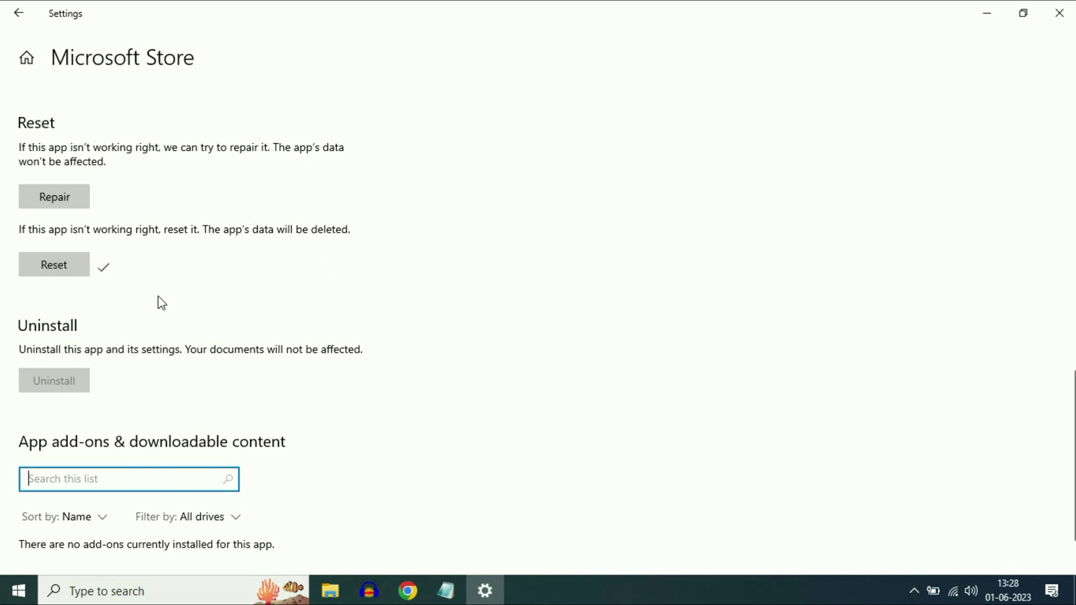
left_click(1060, 13)
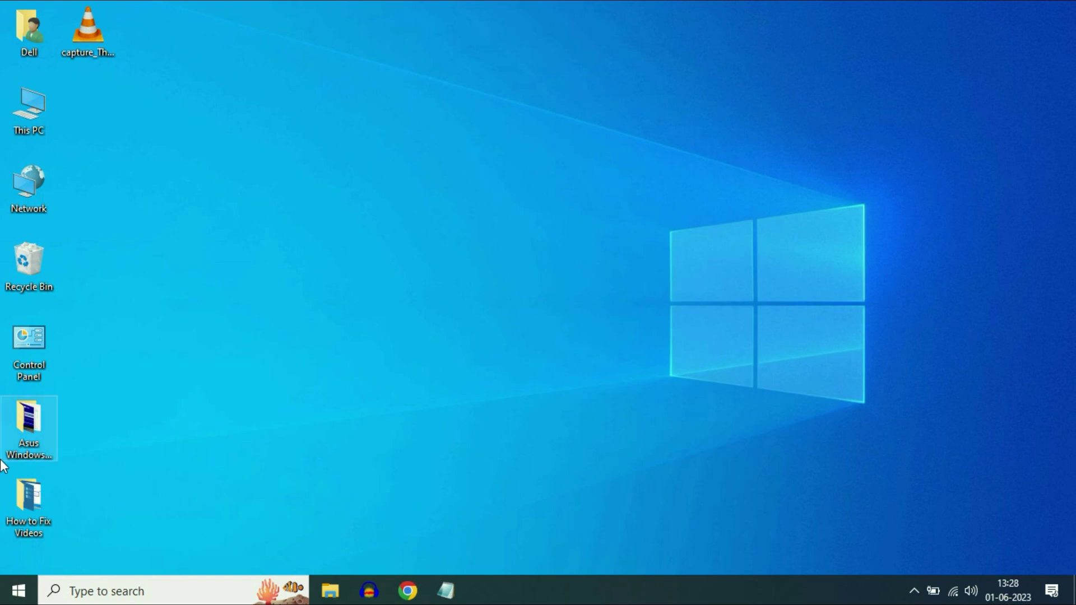
- Launch Windows PowerShell (Admin) from the Start button's quick links menu
right_click(22, 590)
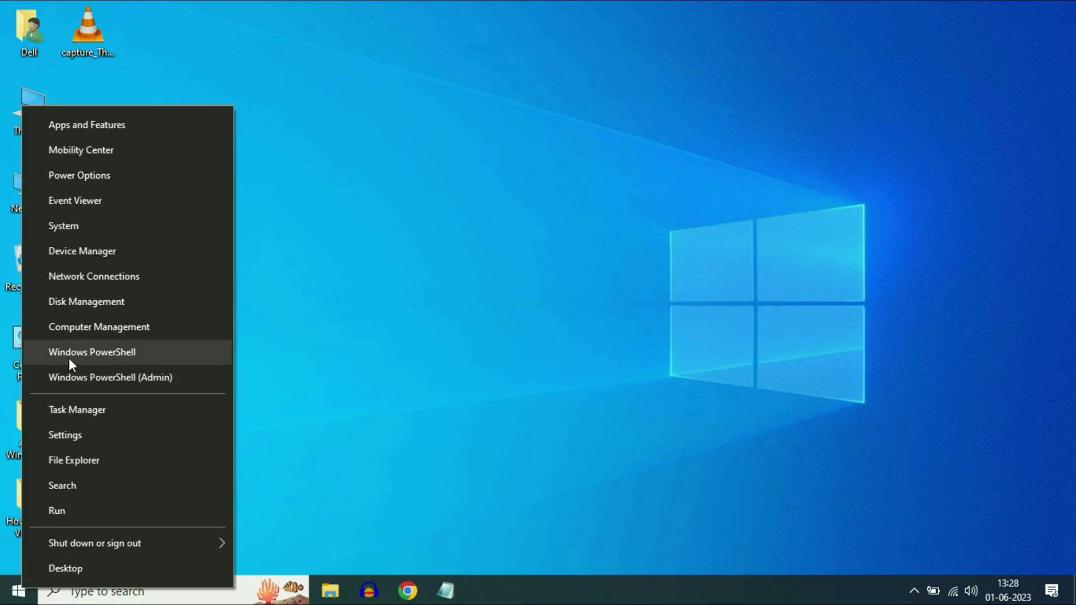
left_click(150, 378)
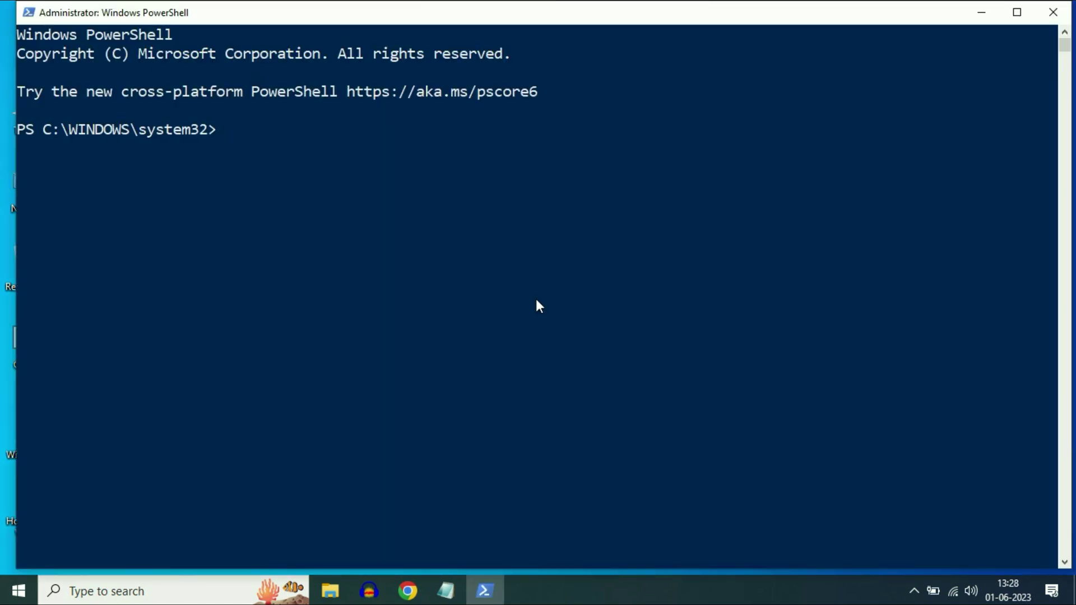
- Paste and run the Get-AppxPackage -AllUsers | Foreach Add-AppxPackage re-registration command, then exit PowerShell
right_click(223, 130)
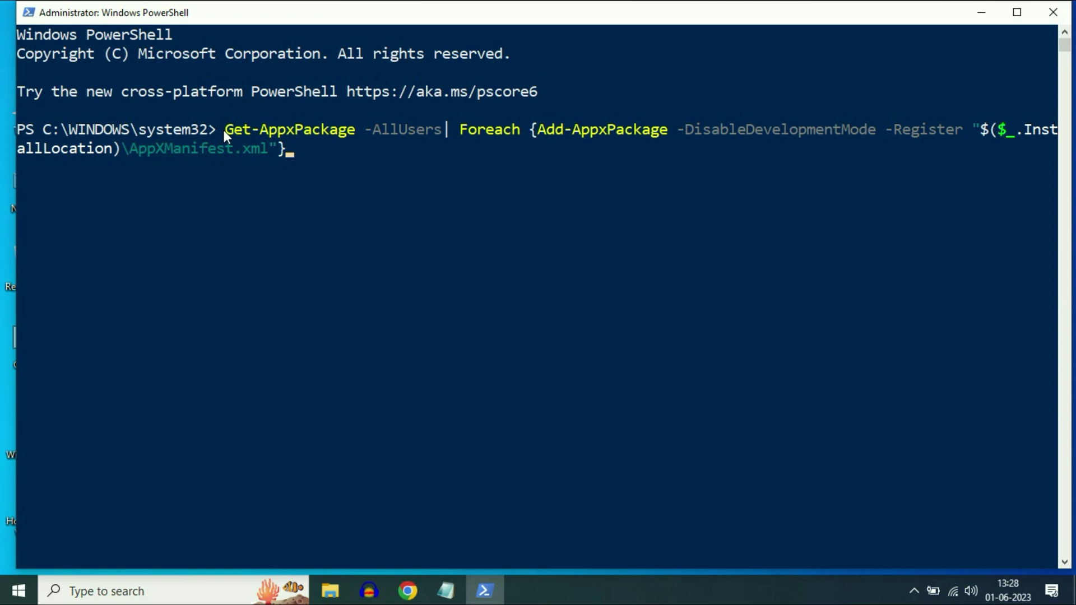
key("Return")
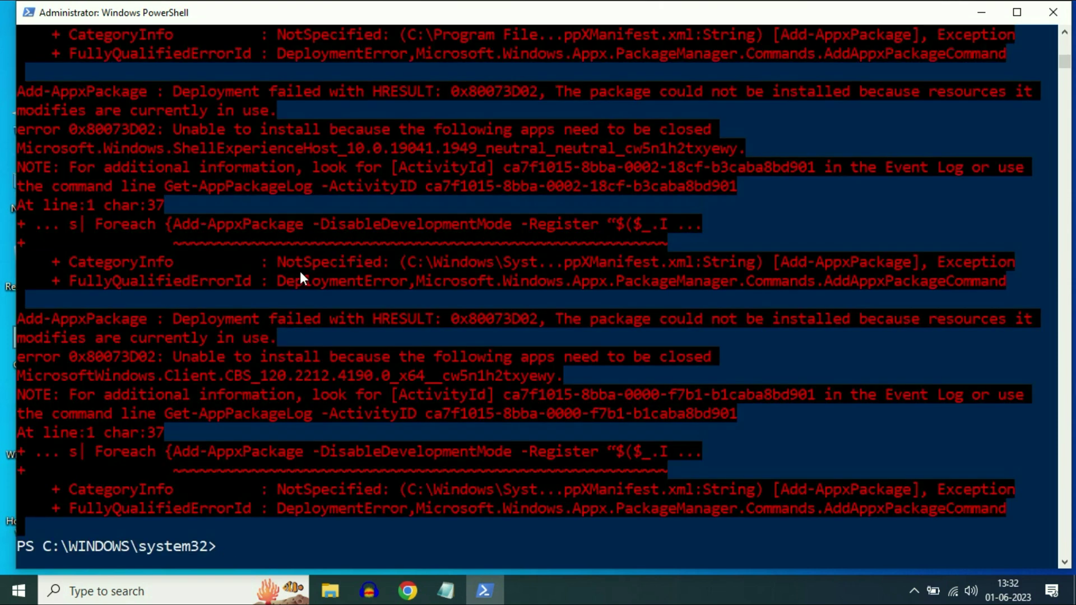
scroll(275, 333, "down", 3)
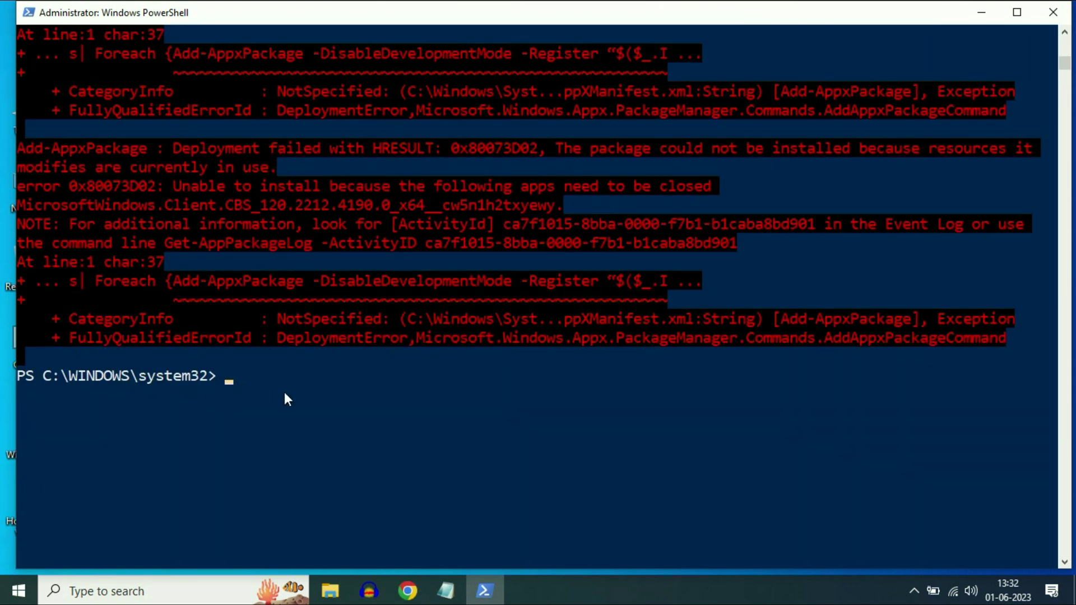
type("exit")
key("Return")
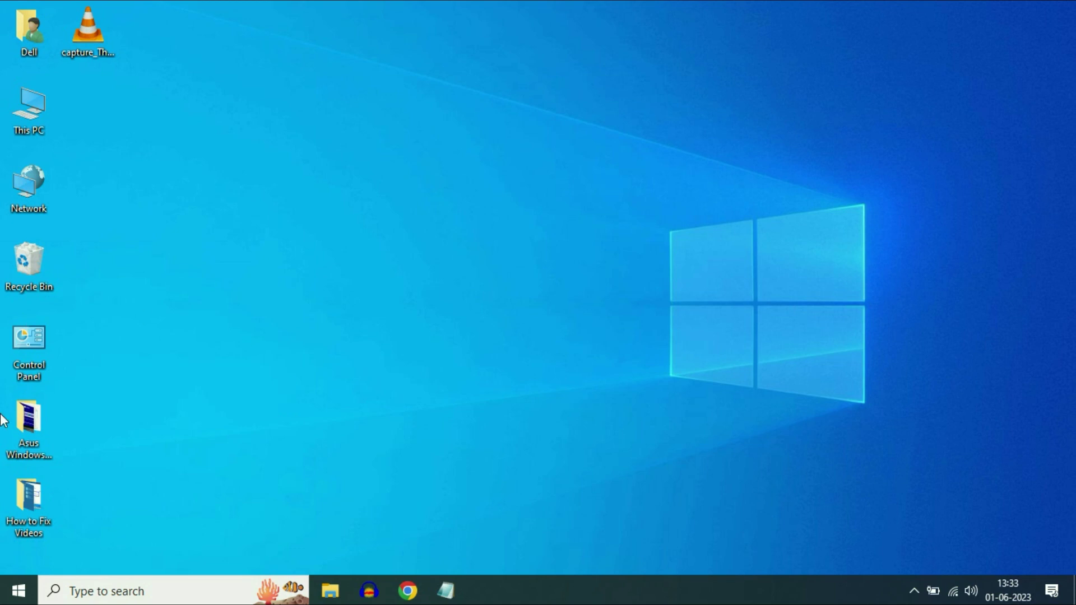
left_click(19, 591)
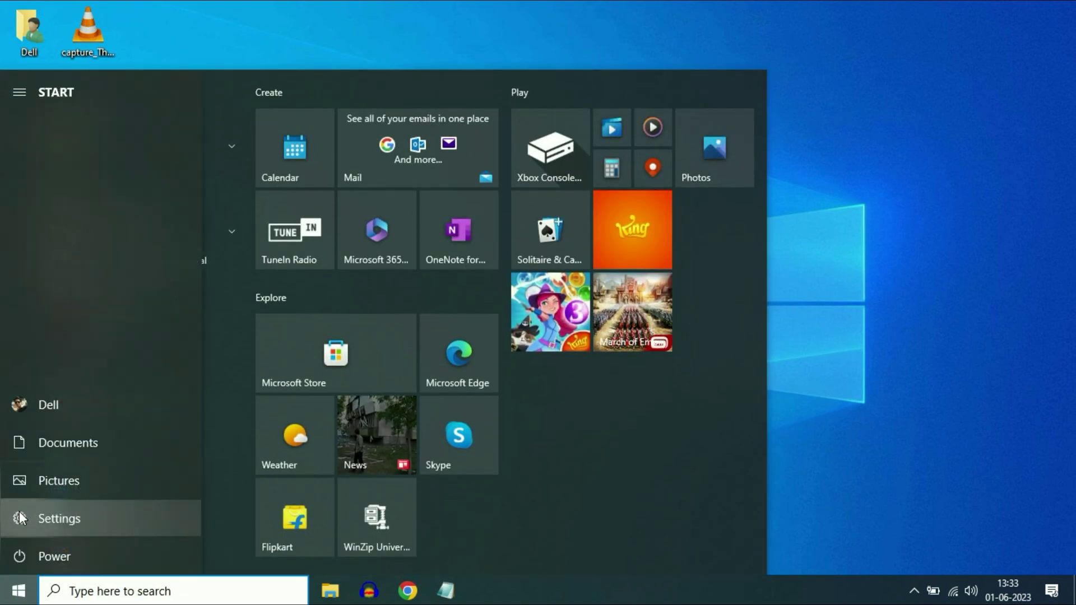
- Run the Windows Store Apps troubleshooter under Update & Security > Troubleshoot, then close Settings
left_click(17, 519)
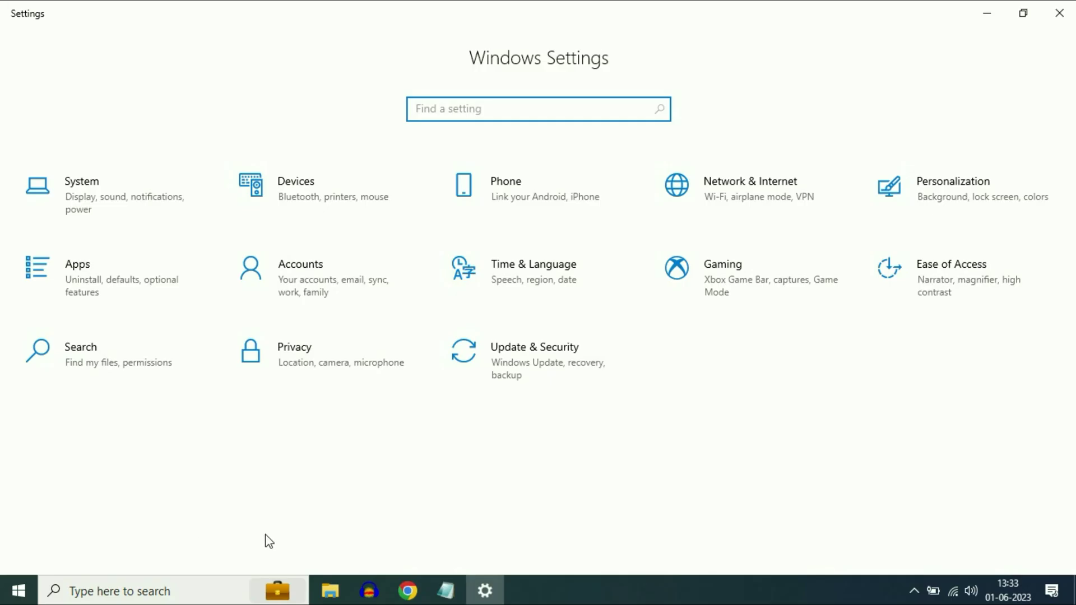
left_click(555, 361)
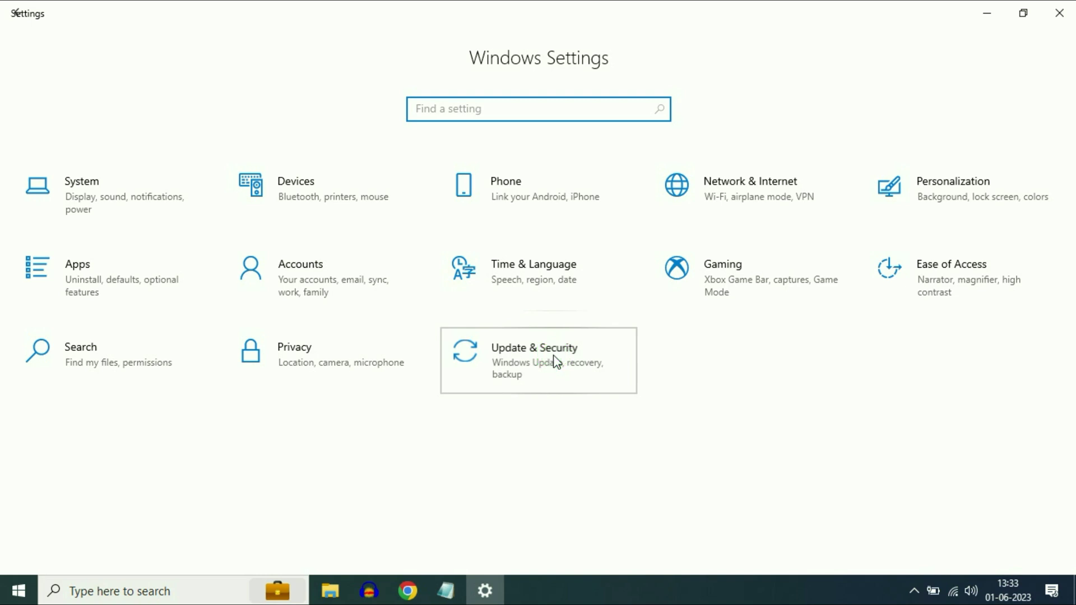
left_click(101, 331)
left_click(343, 418)
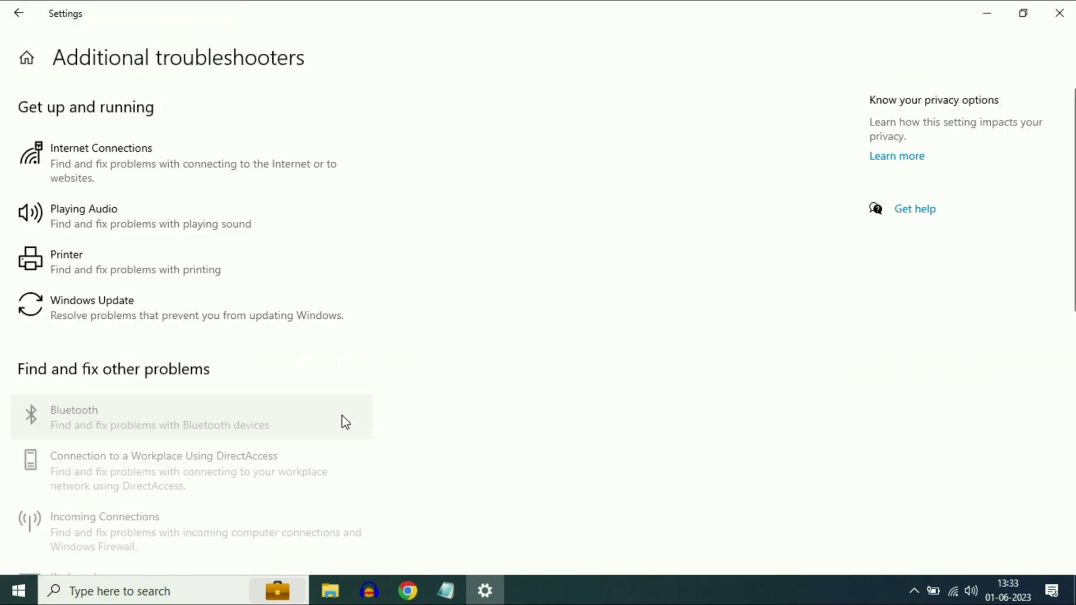
scroll(342, 416, "down", 10)
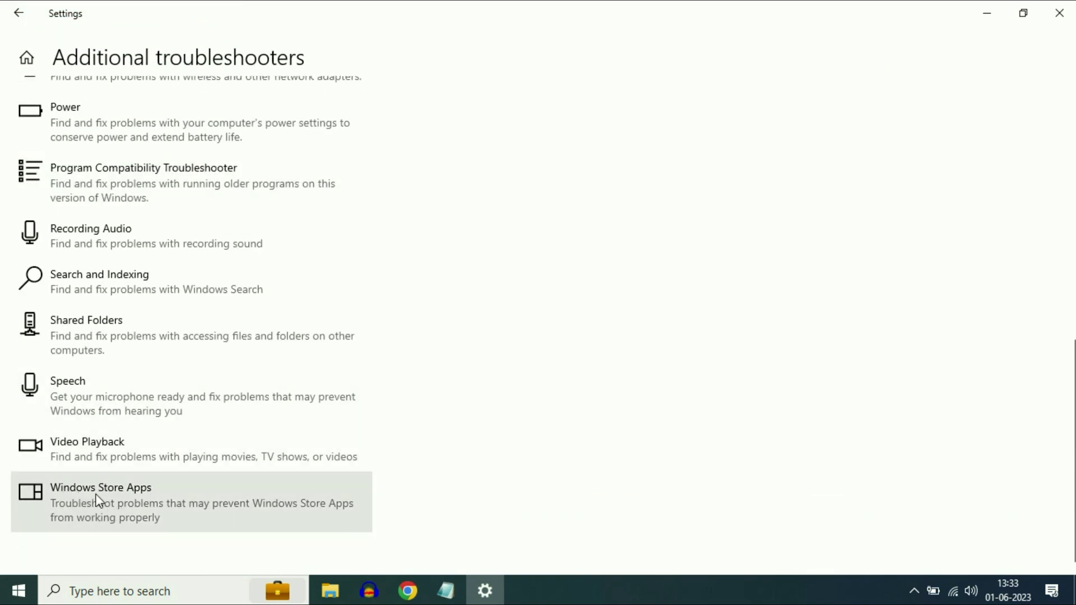
left_click(128, 499)
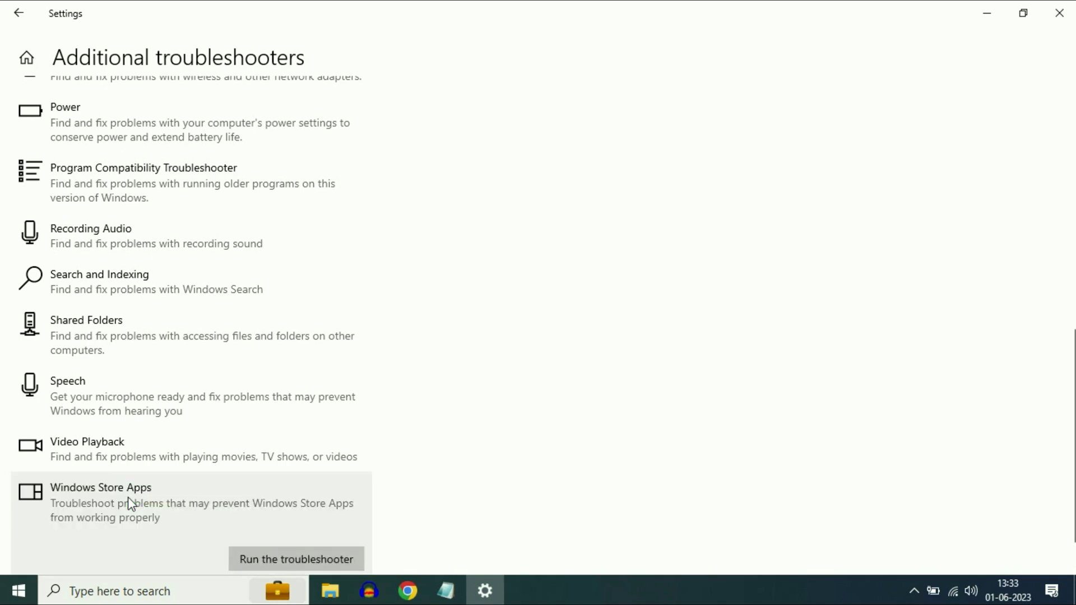
left_click(289, 513)
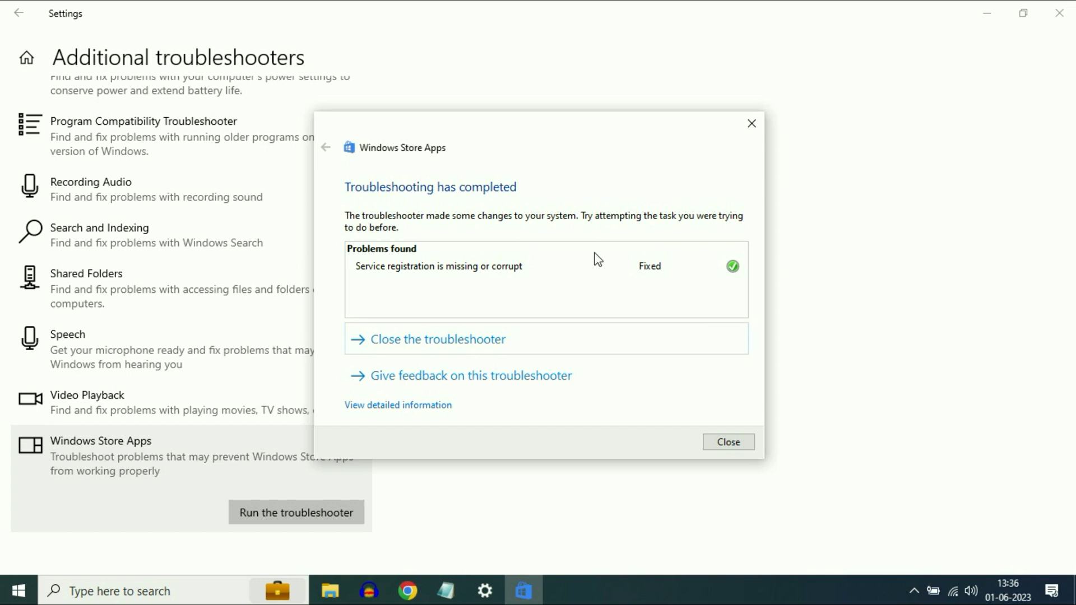
left_click(745, 442)
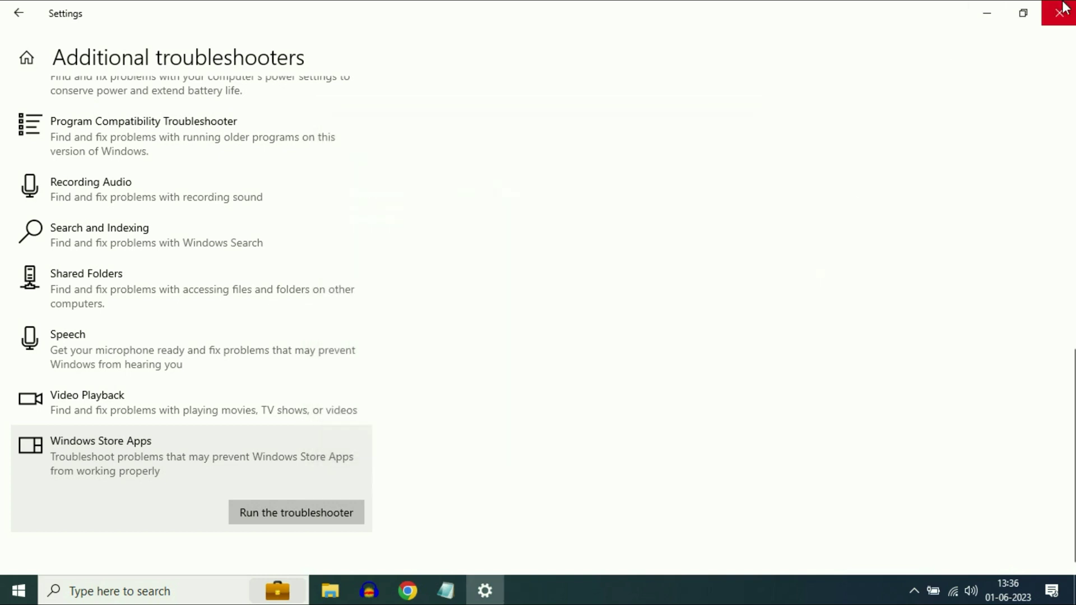
left_click(1059, 14)
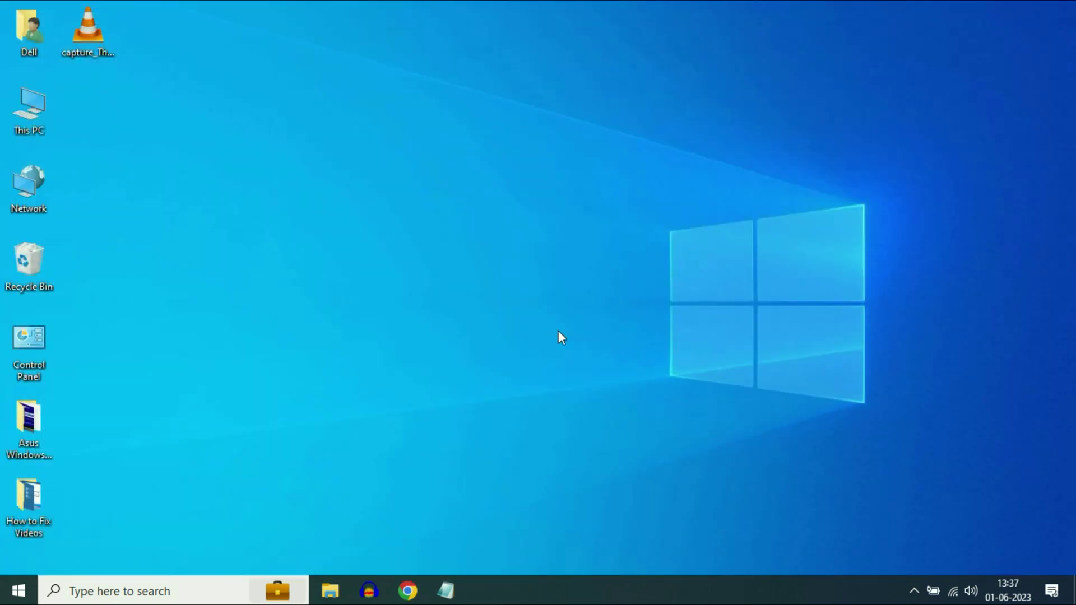
- Search for cmd, run Command Prompt as administrator, and move its window up
left_click(192, 591)
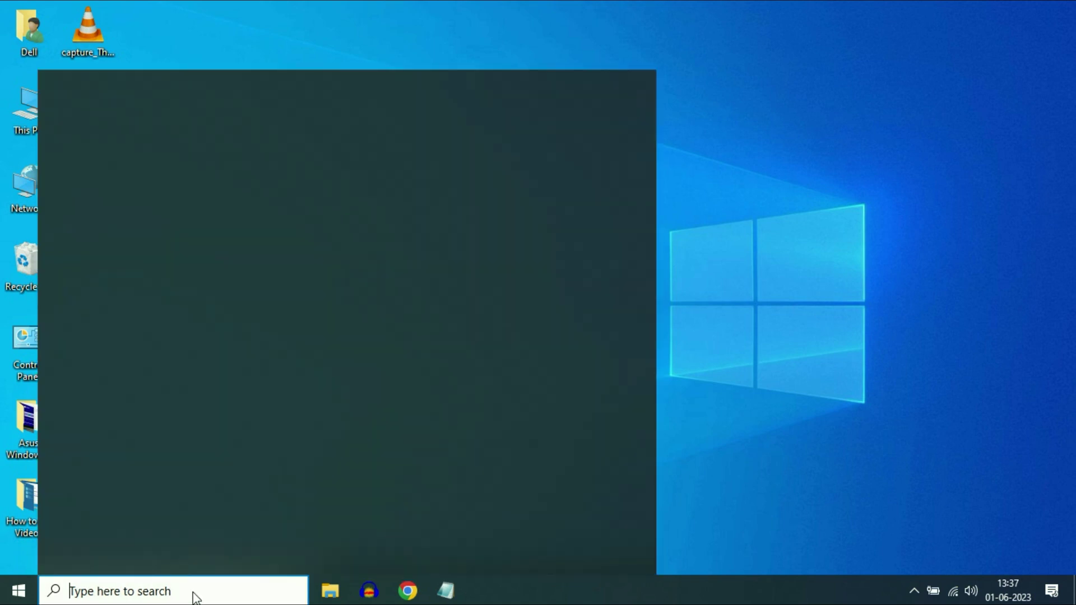
type("cmd")
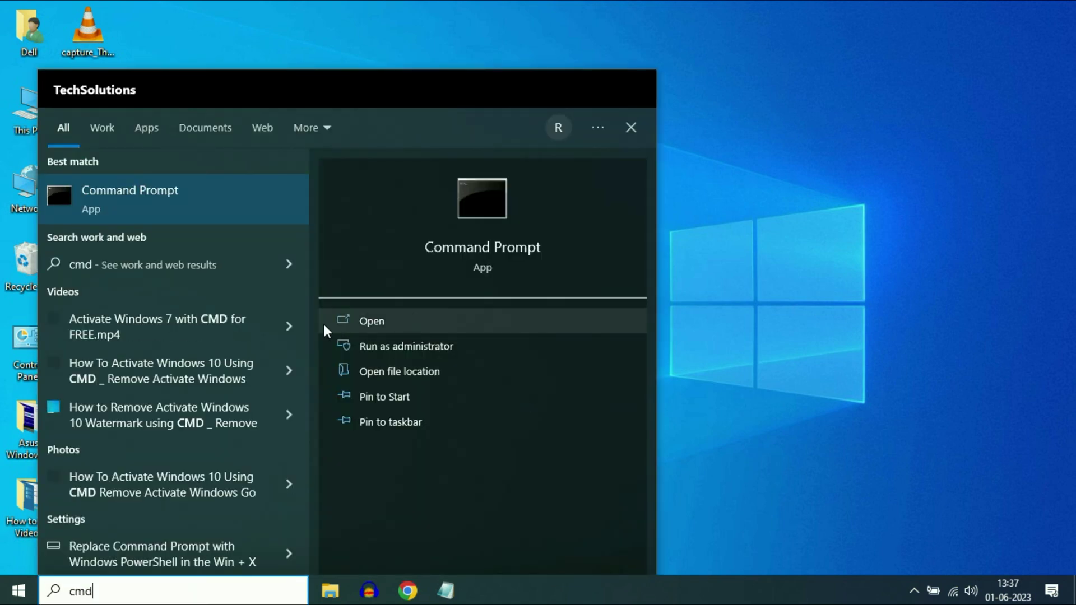
right_click(137, 202)
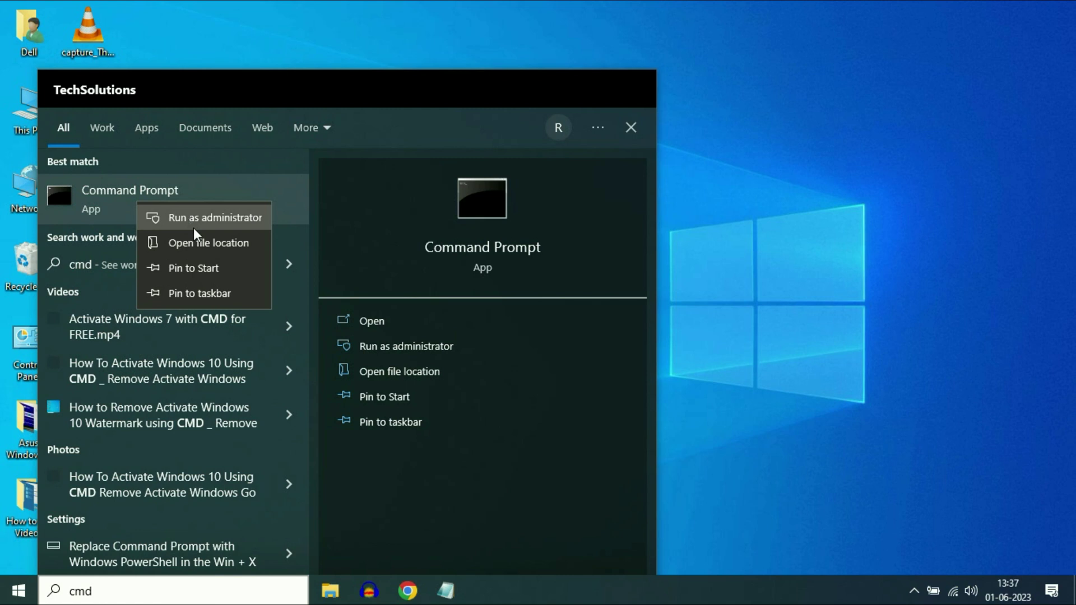
left_click(205, 218)
left_click_drag(586, 140, 615, 93)
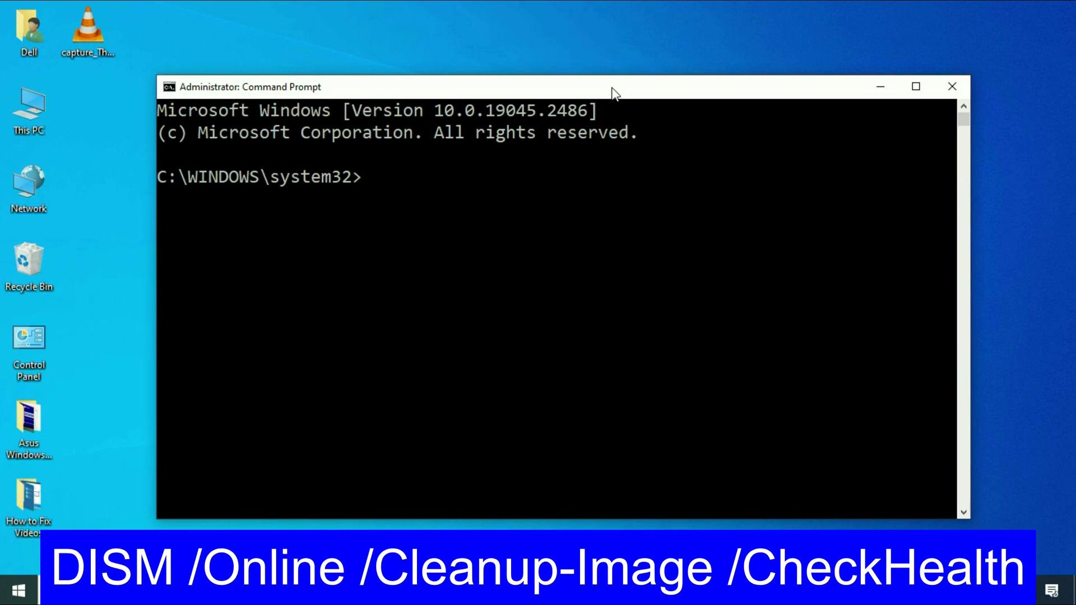
- Run DISM /Online /Cleanup-Image /CheckHealth, then the /ScanHealth version
right_click(410, 288)
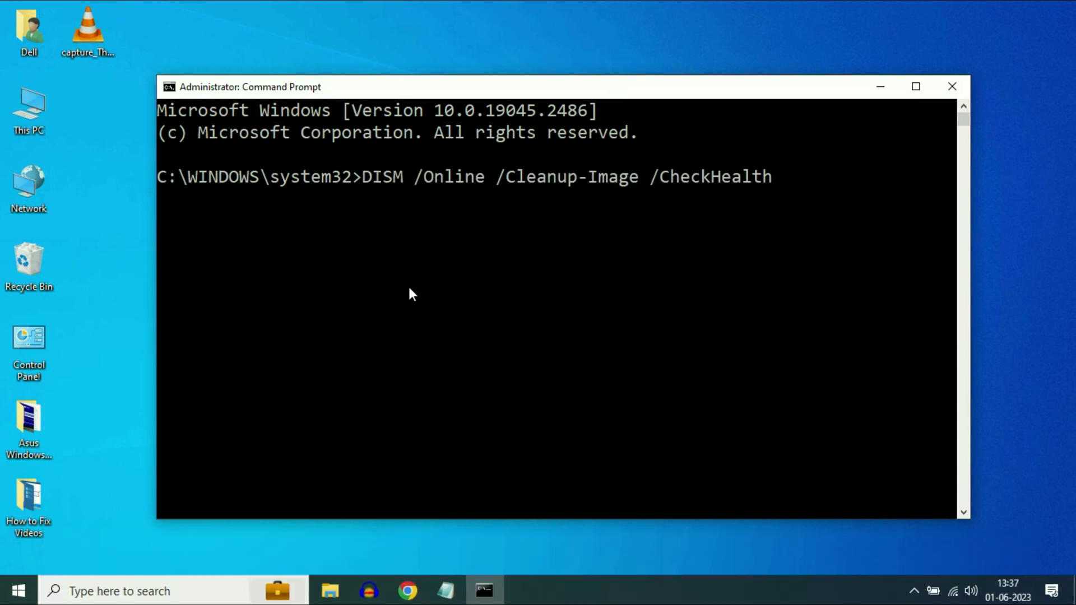
key("Return")
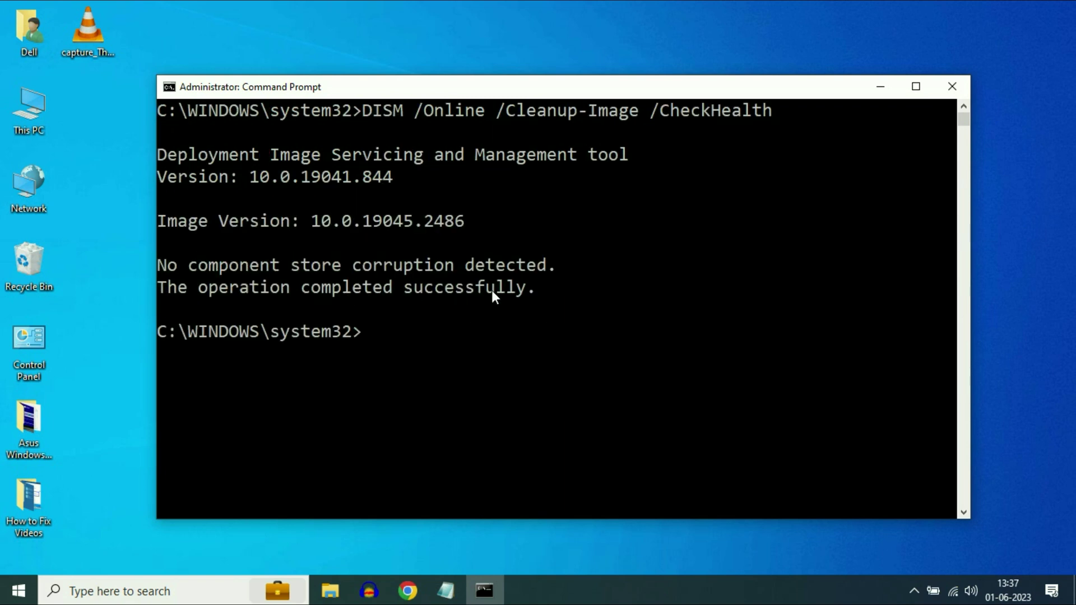
right_click(515, 375)
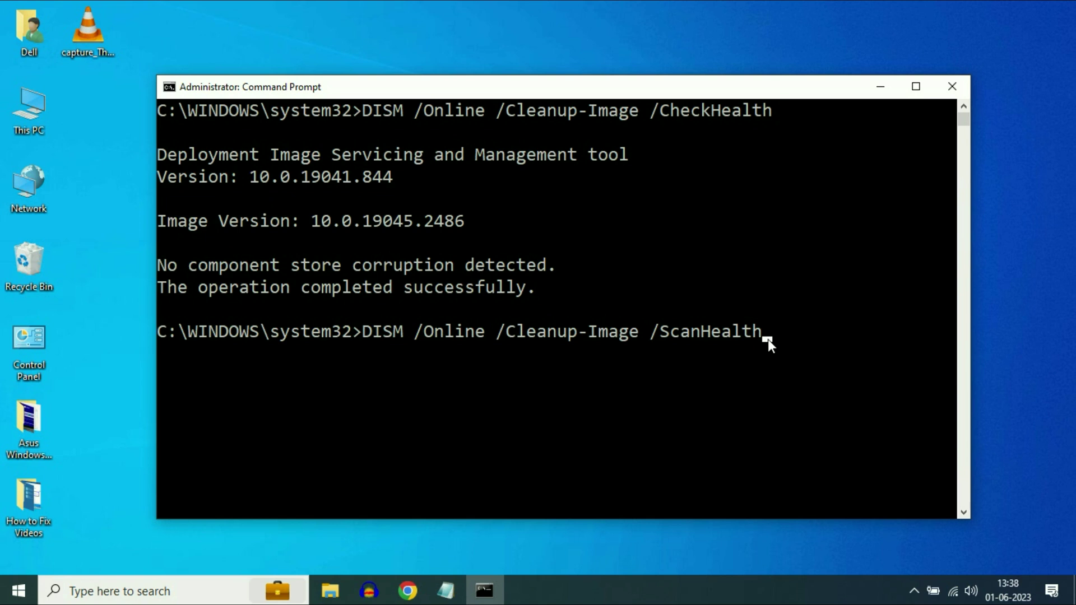
key("Return")
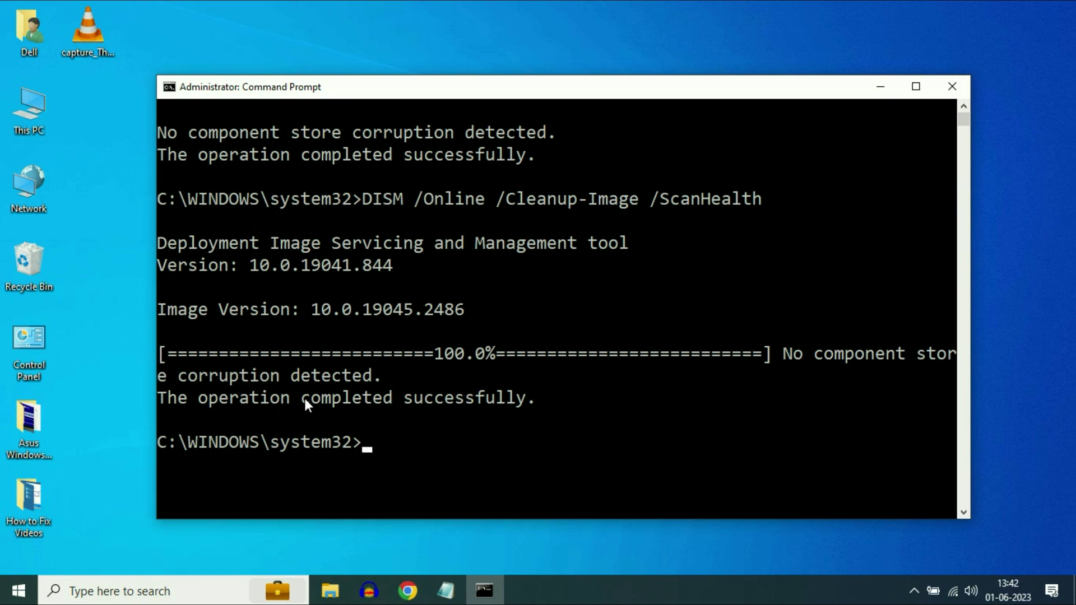
scroll(488, 331, "down", 2)
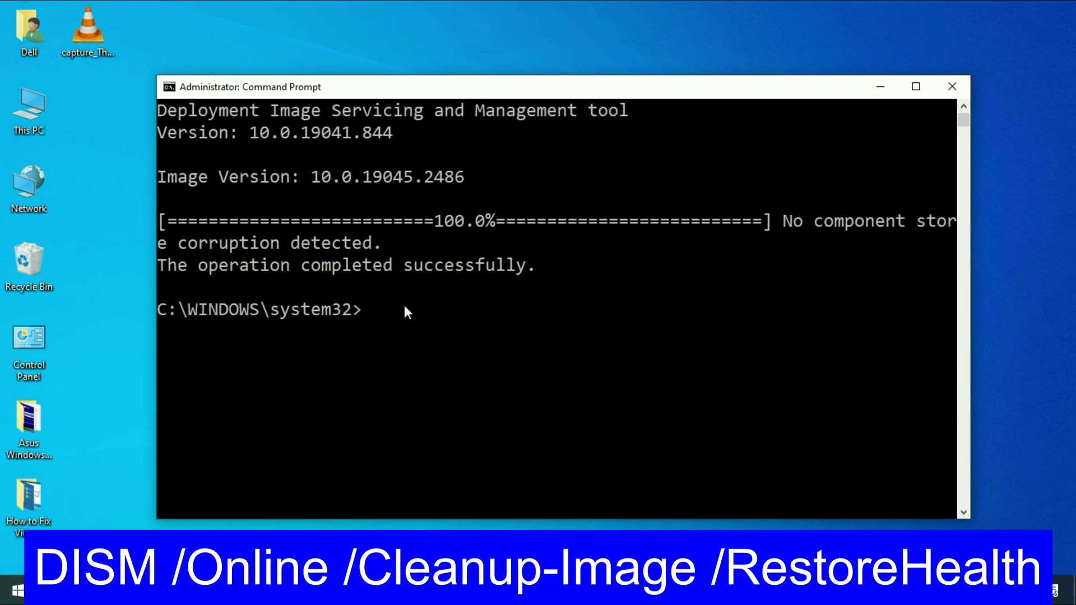
- Run DISM /Online /Cleanup-Image /RestoreHealth, then enter sfc /scannow at the prompt
right_click(380, 303)
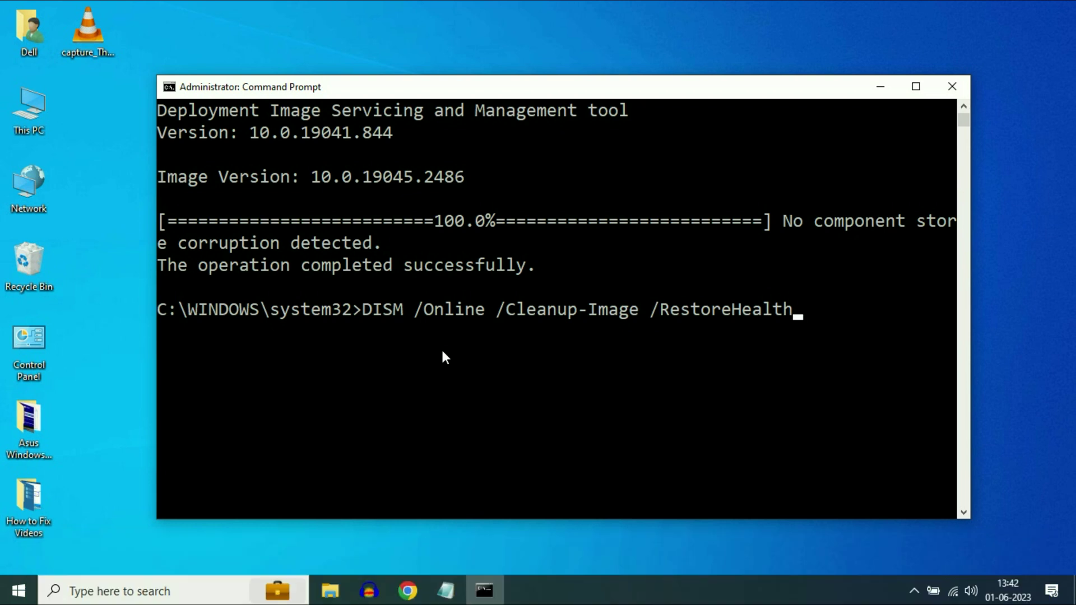
key("Return")
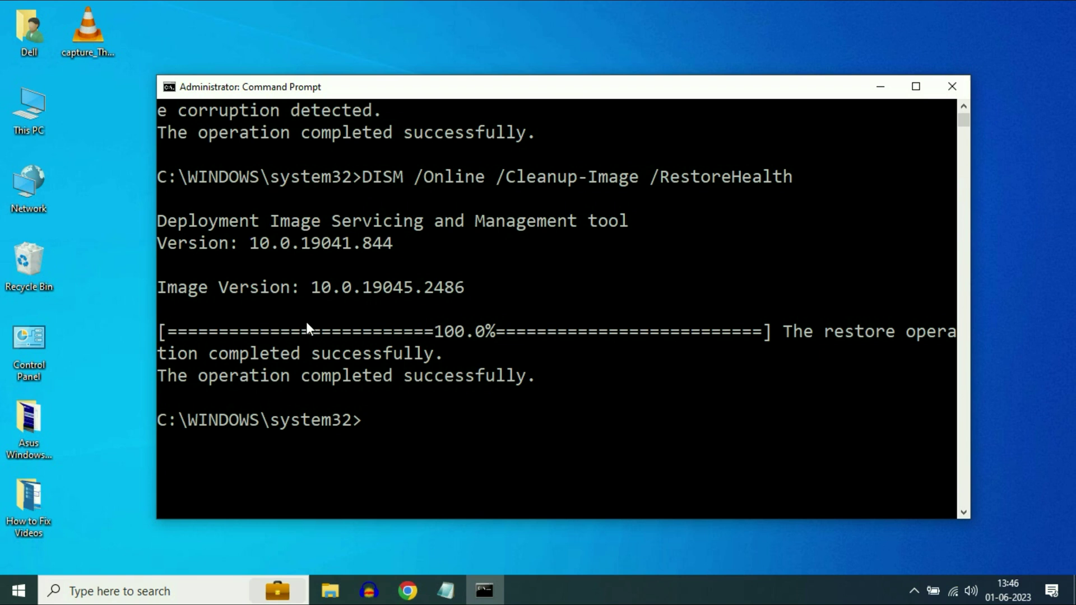
scroll(377, 352, "down", 1)
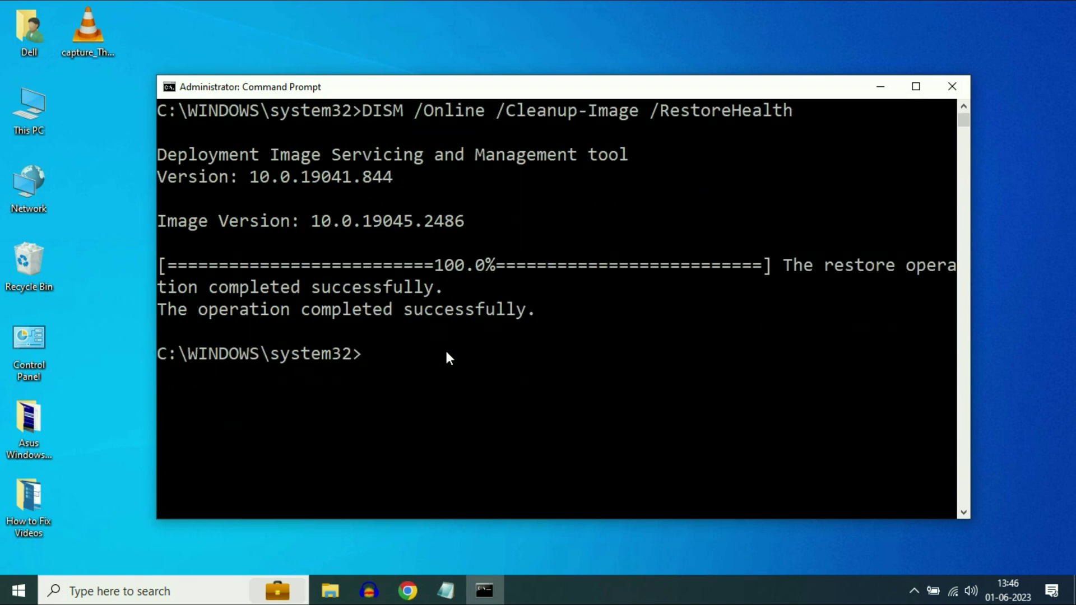
type("sfc /scannow")
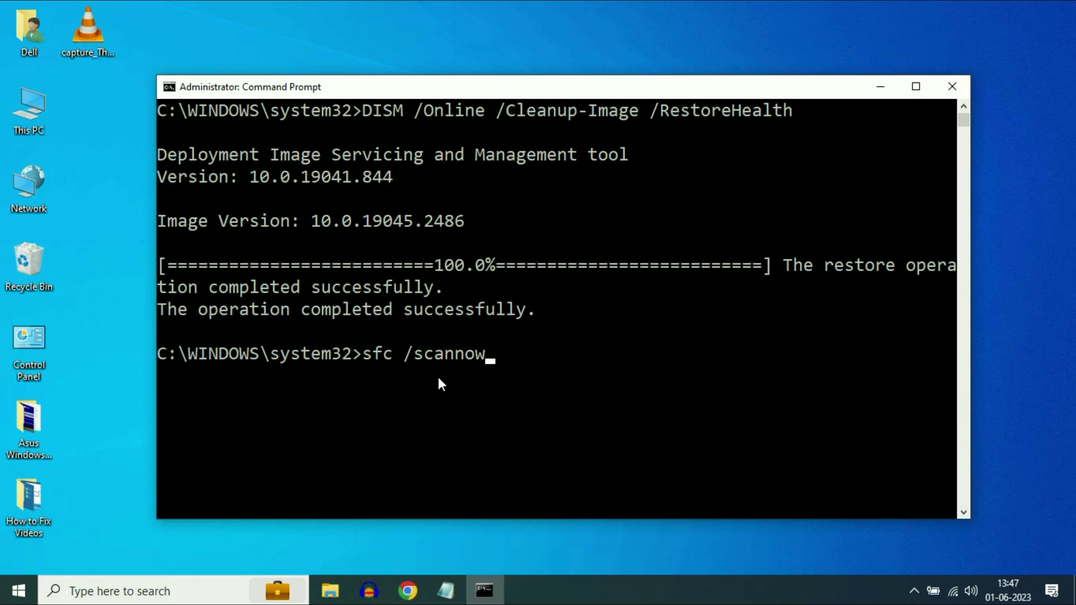
- Run sfc /scannow to completion, then exit Command Prompt
key("Return")
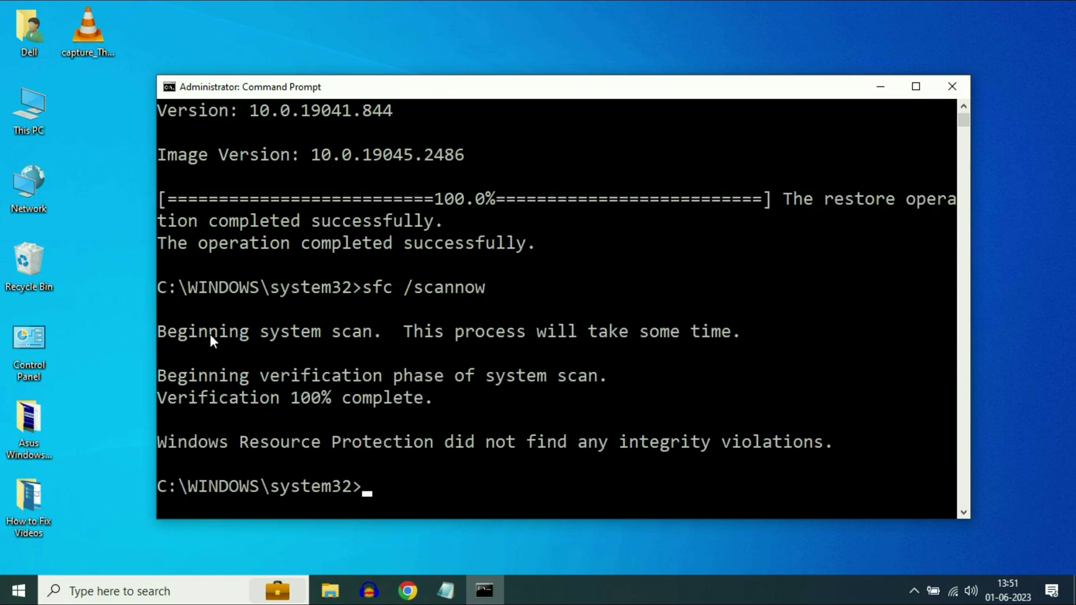
scroll(389, 412, "down", 3)
type("exit")
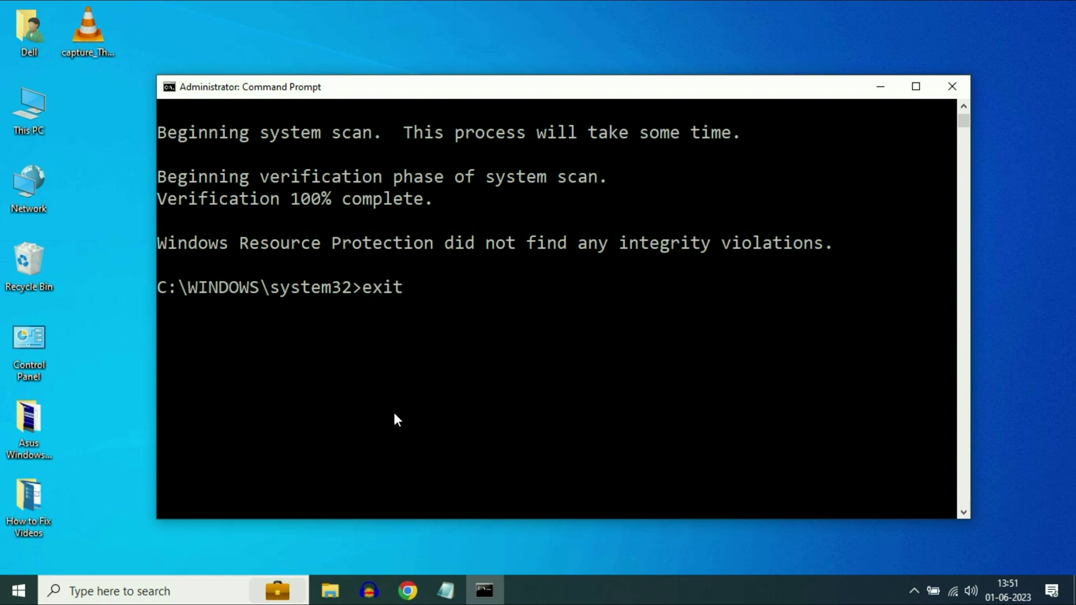
key("Return")
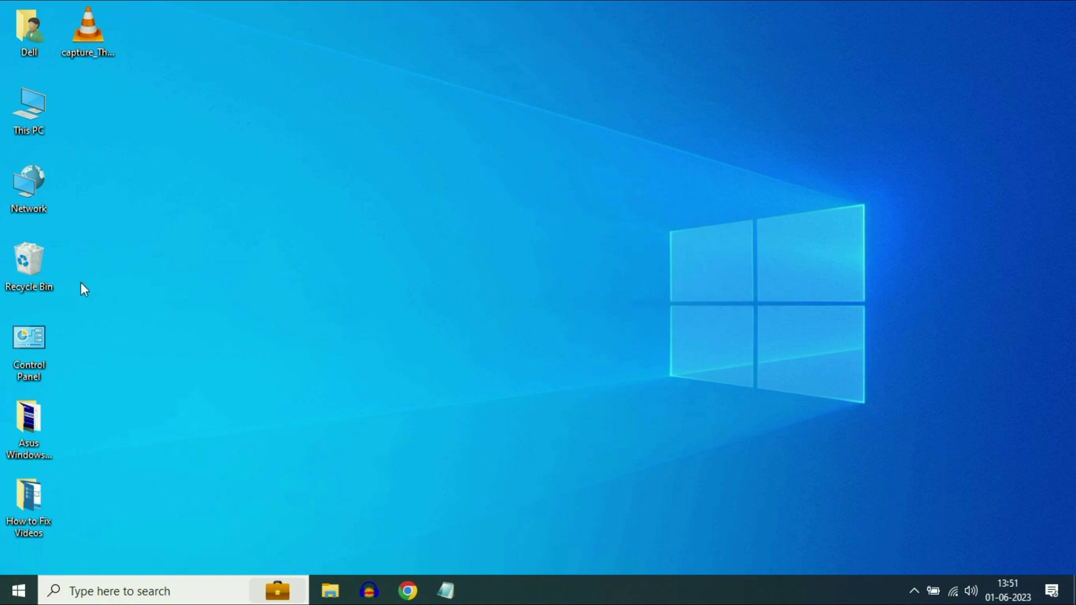
- Go to Update & Security in Windows Settings and check for new Windows updates
left_click(14, 592)
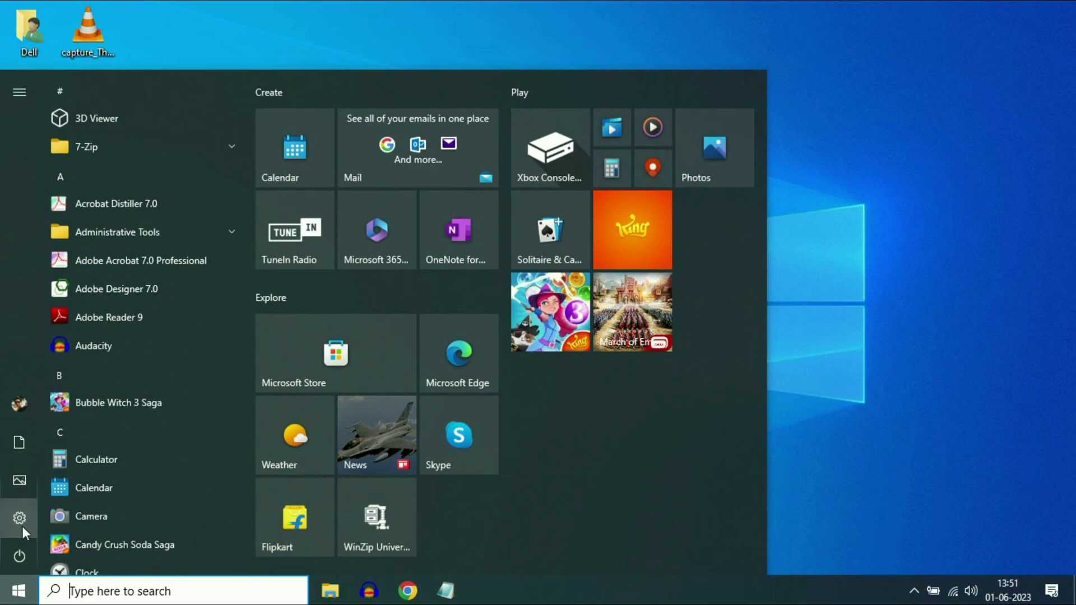
left_click(21, 526)
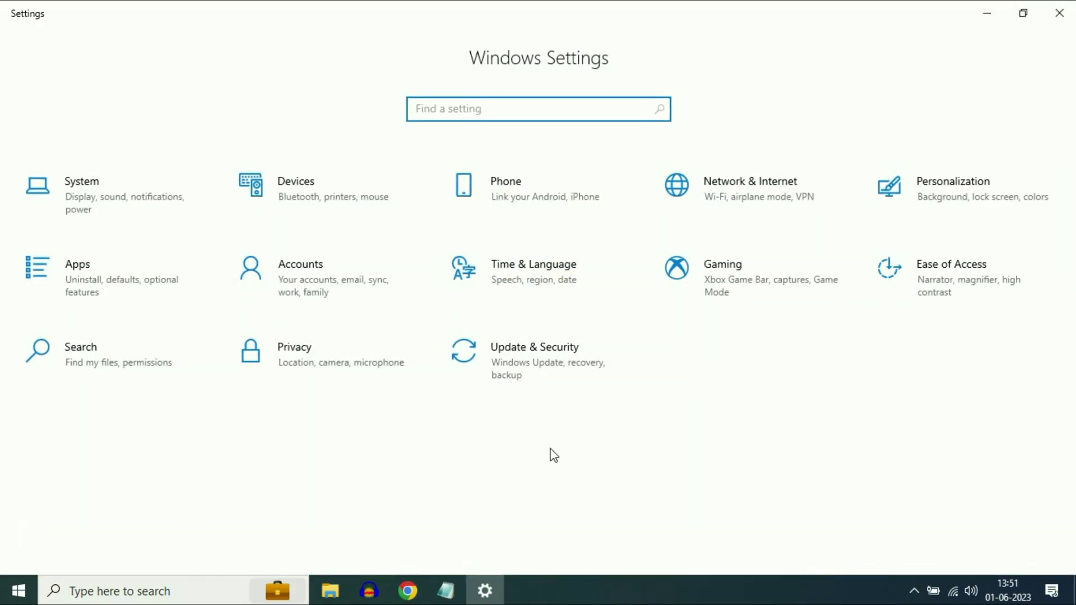
left_click(513, 354)
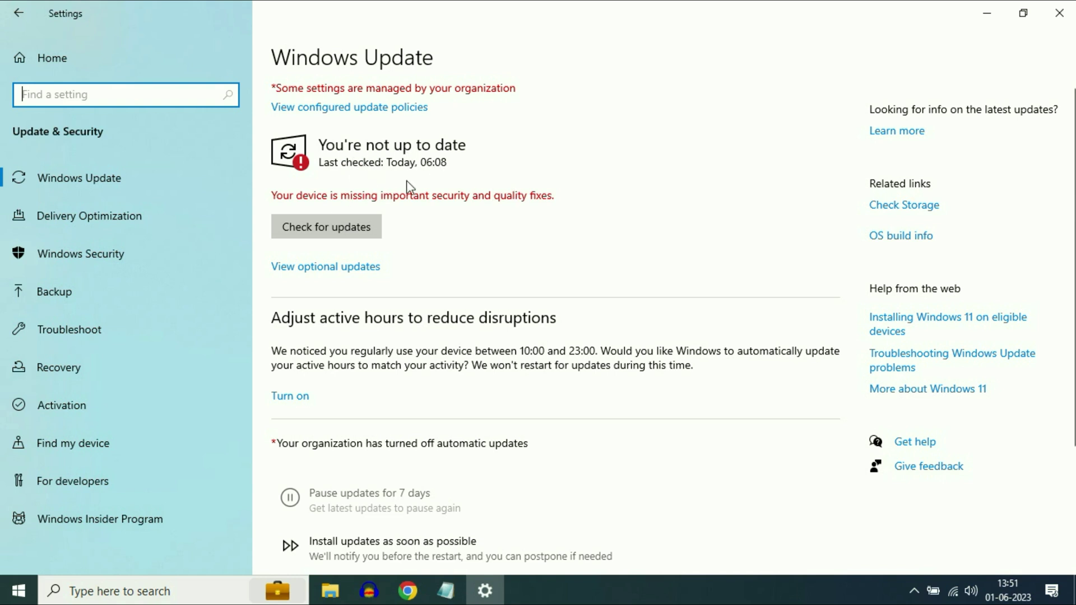
left_click(332, 234)
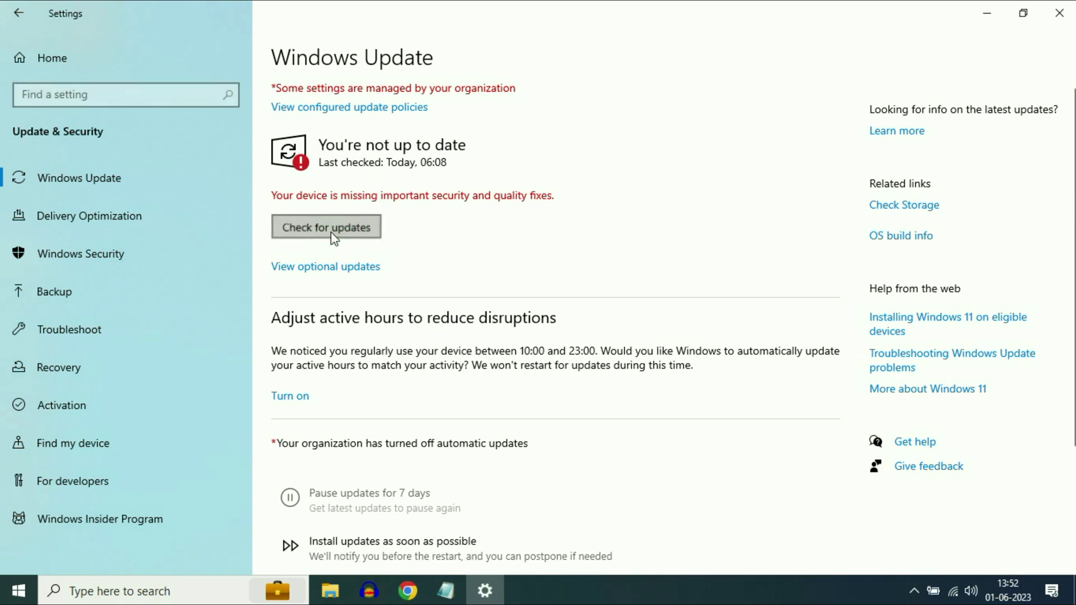